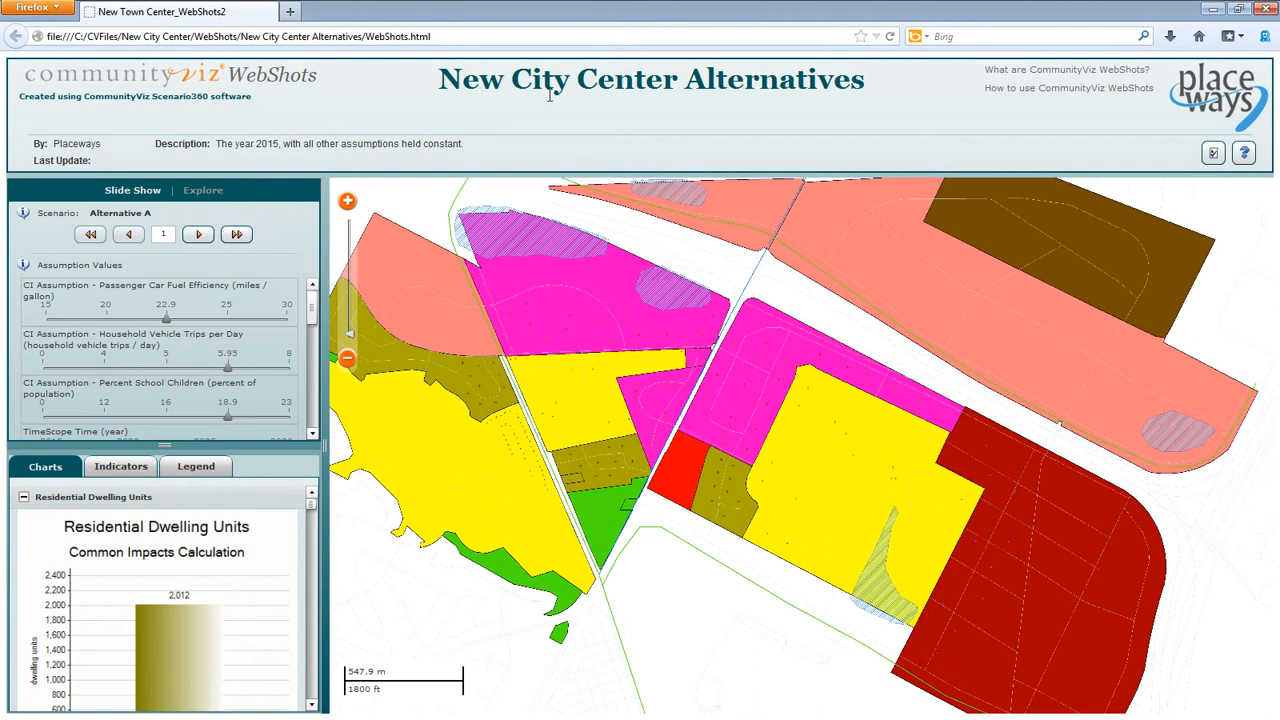
- Detach the WebShots charts panel from the sidebar, place it over the map, and view its indicators and legend
drag(740, 398, 694, 417)
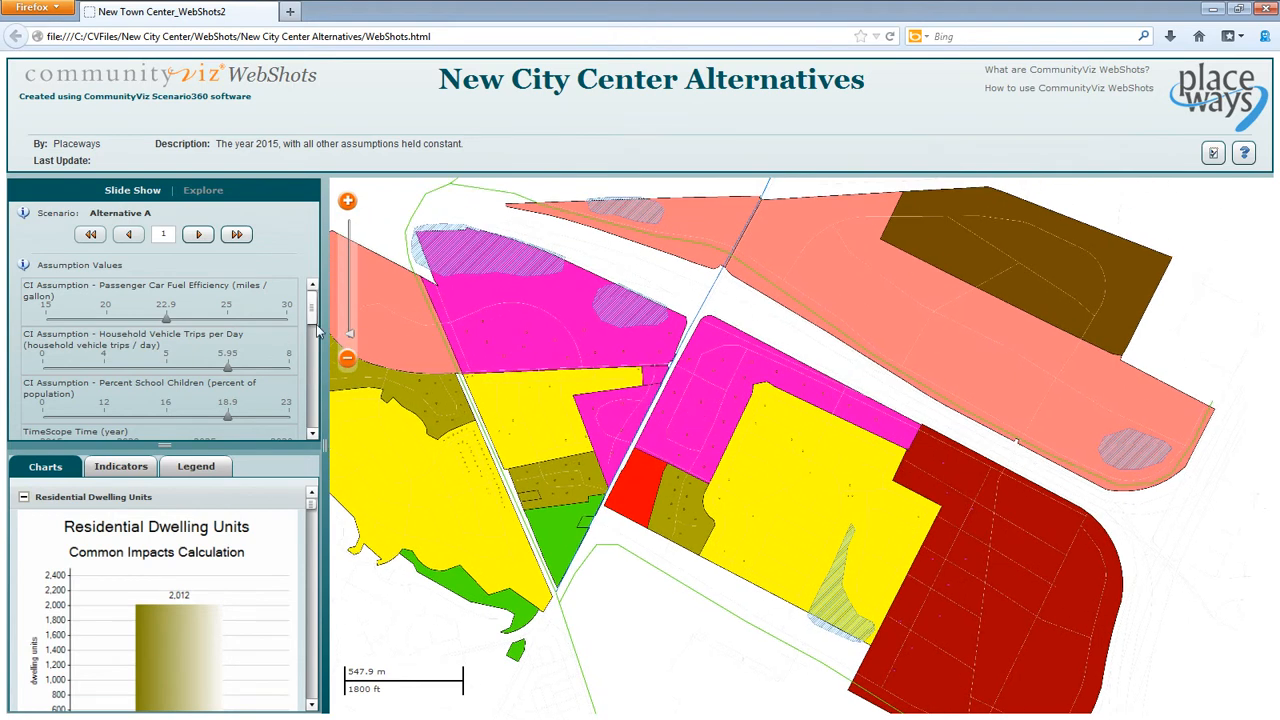
scroll(284, 399, down, 3)
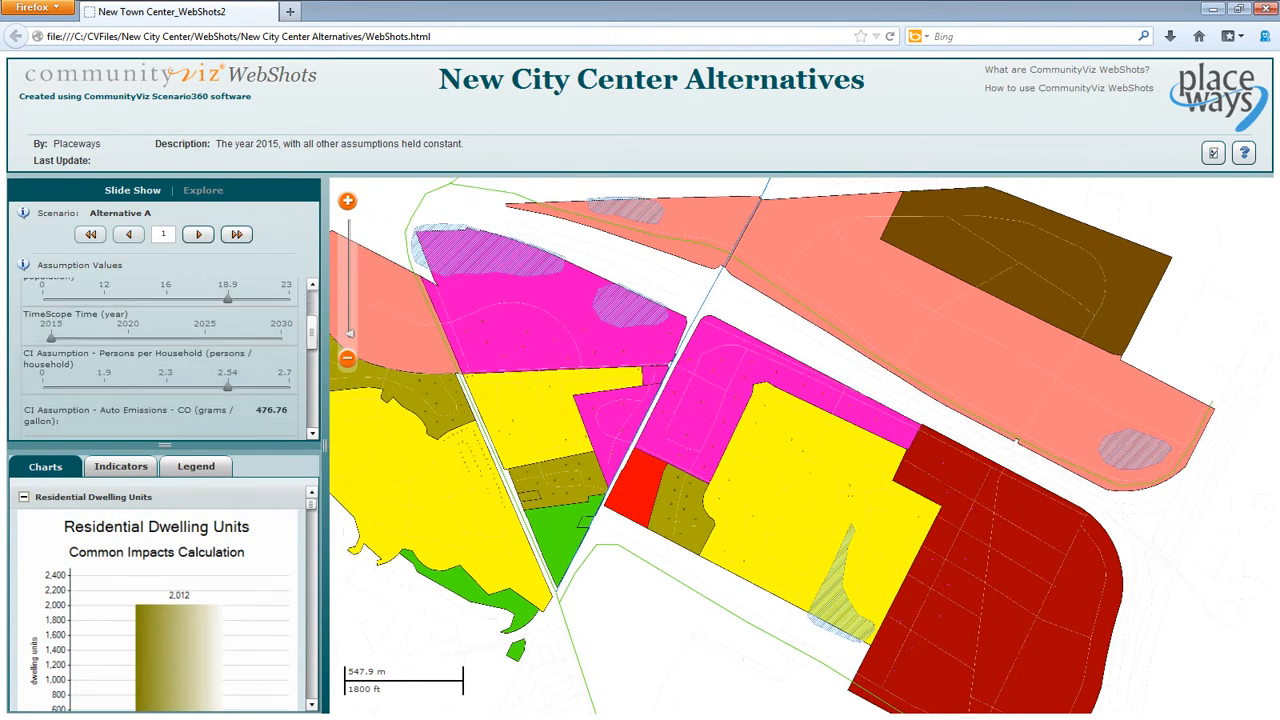
drag(267, 455, 1170, 222)
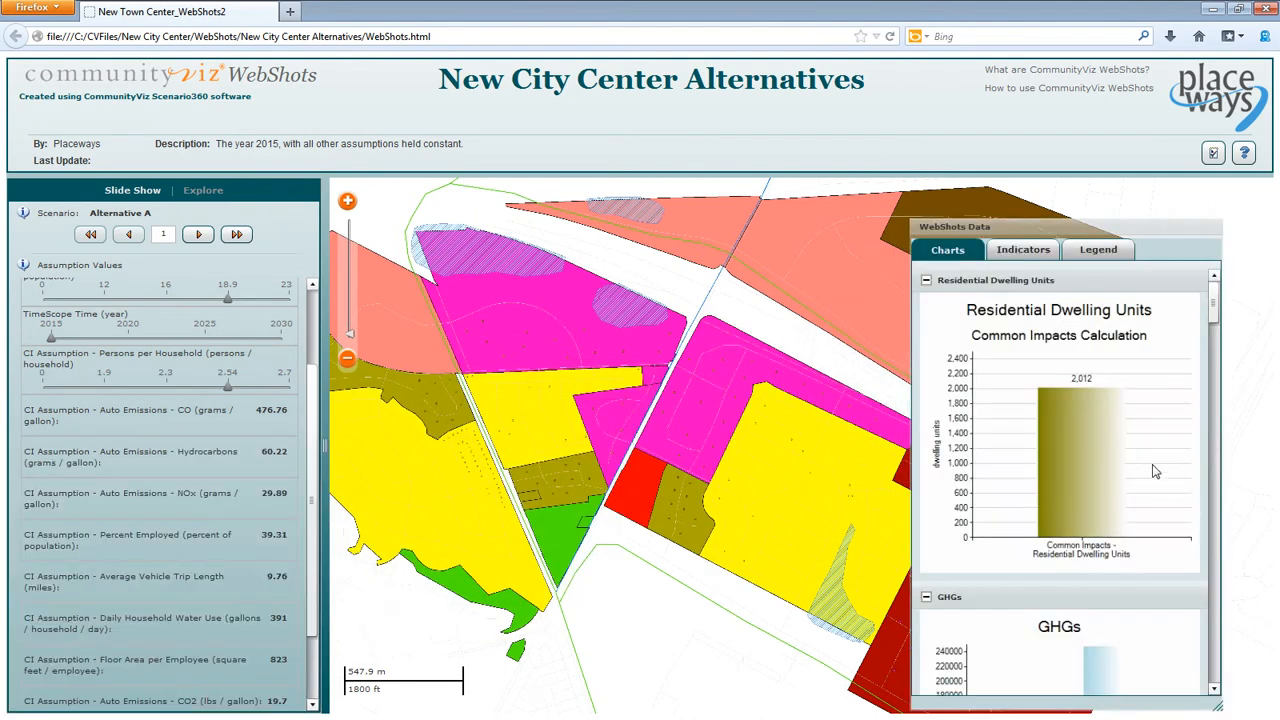
click(1038, 253)
click(1096, 256)
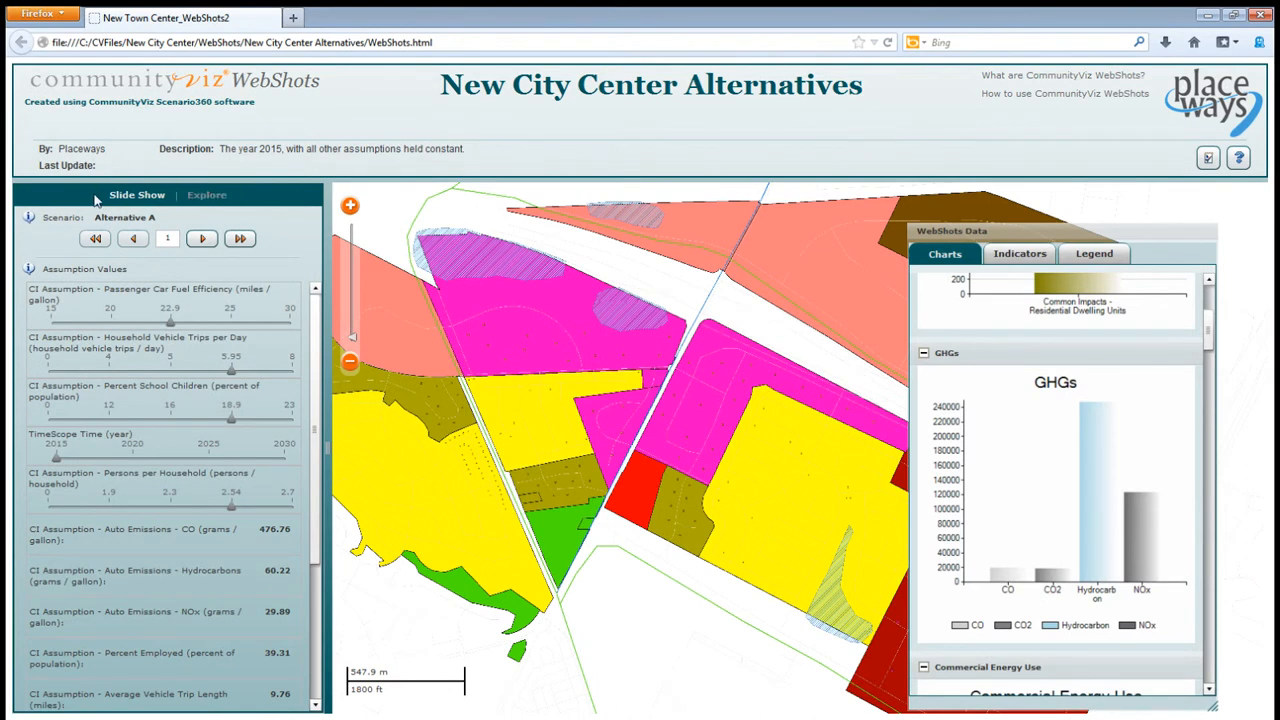
- Advance the Alternative A slide show from the first slide to slide 5
click(202, 240)
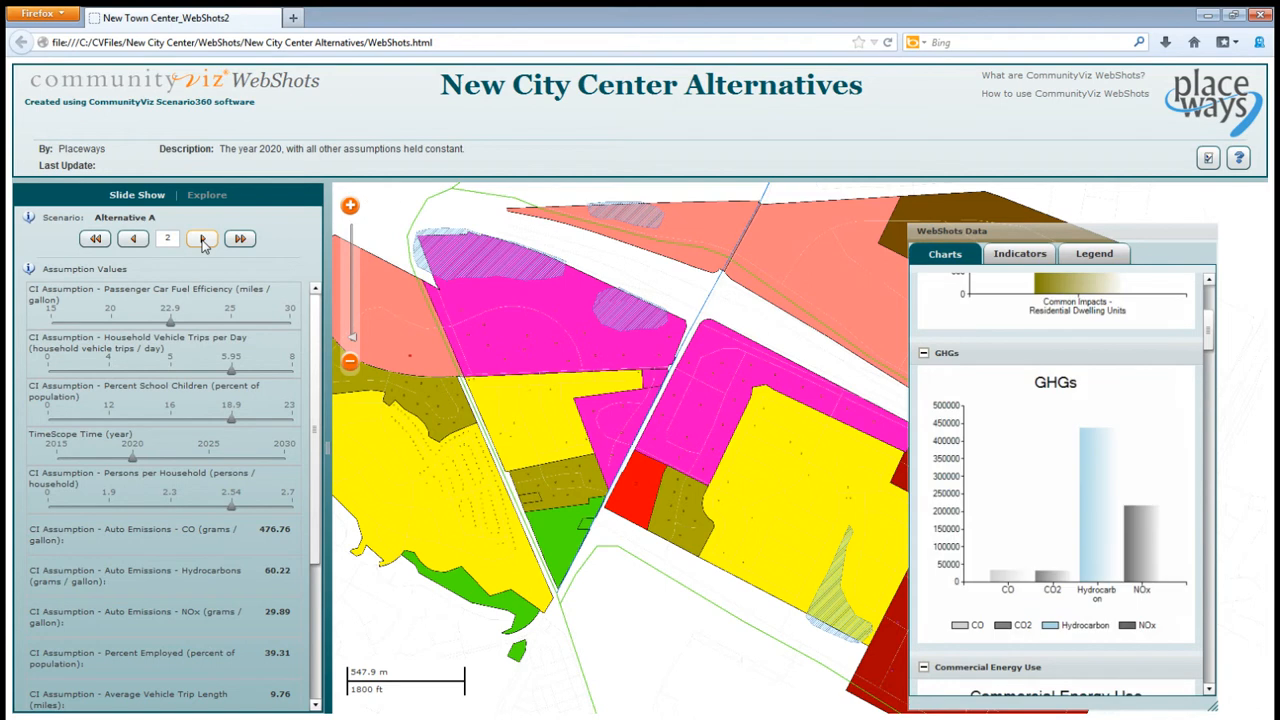
click(202, 240)
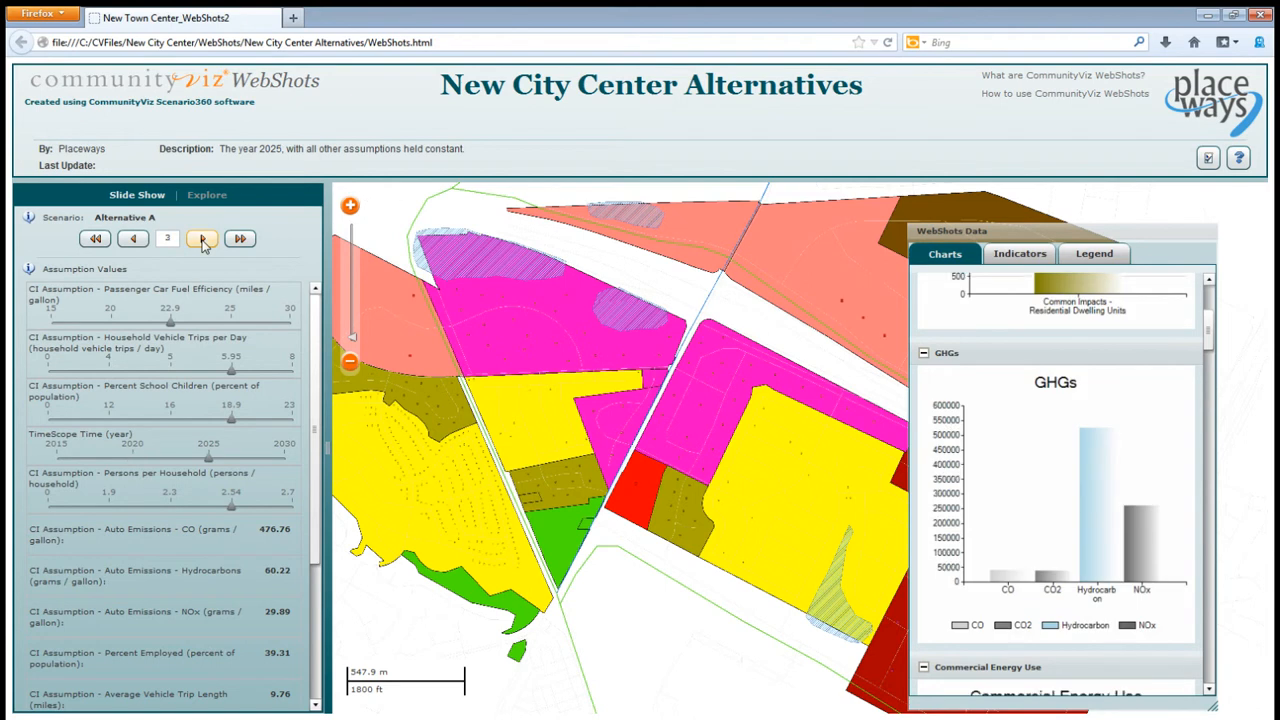
click(203, 241)
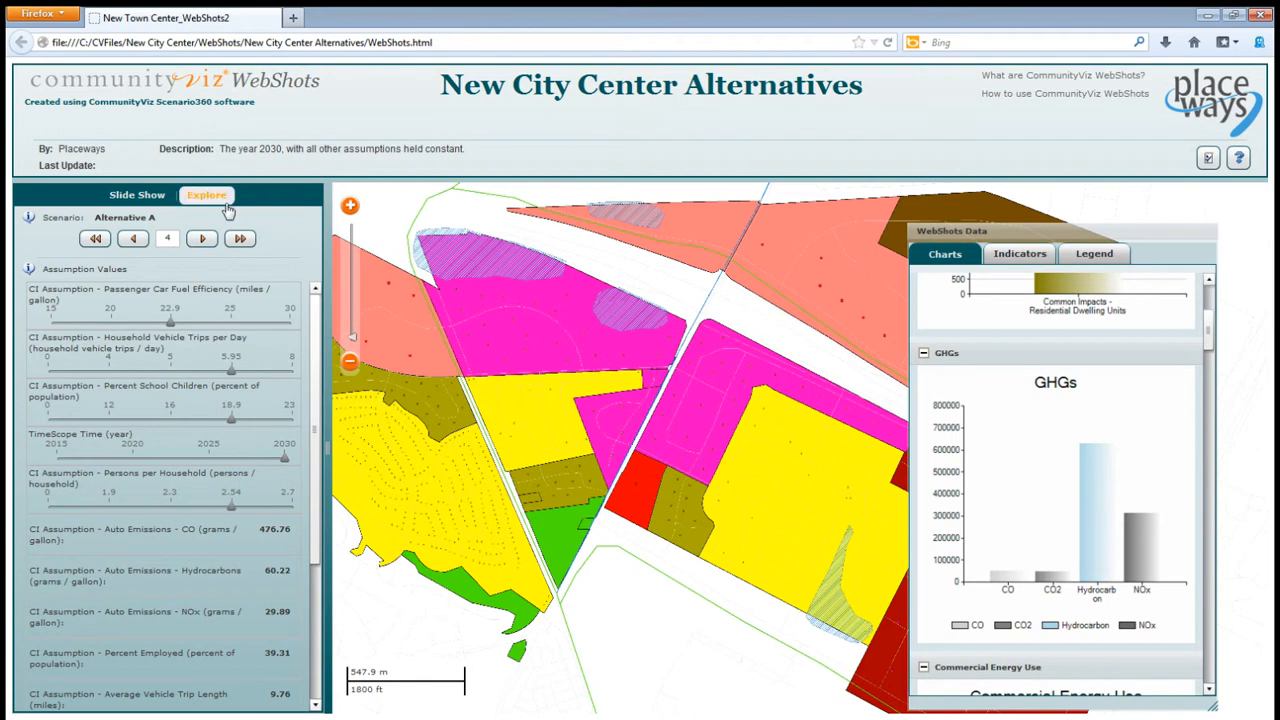
click(202, 240)
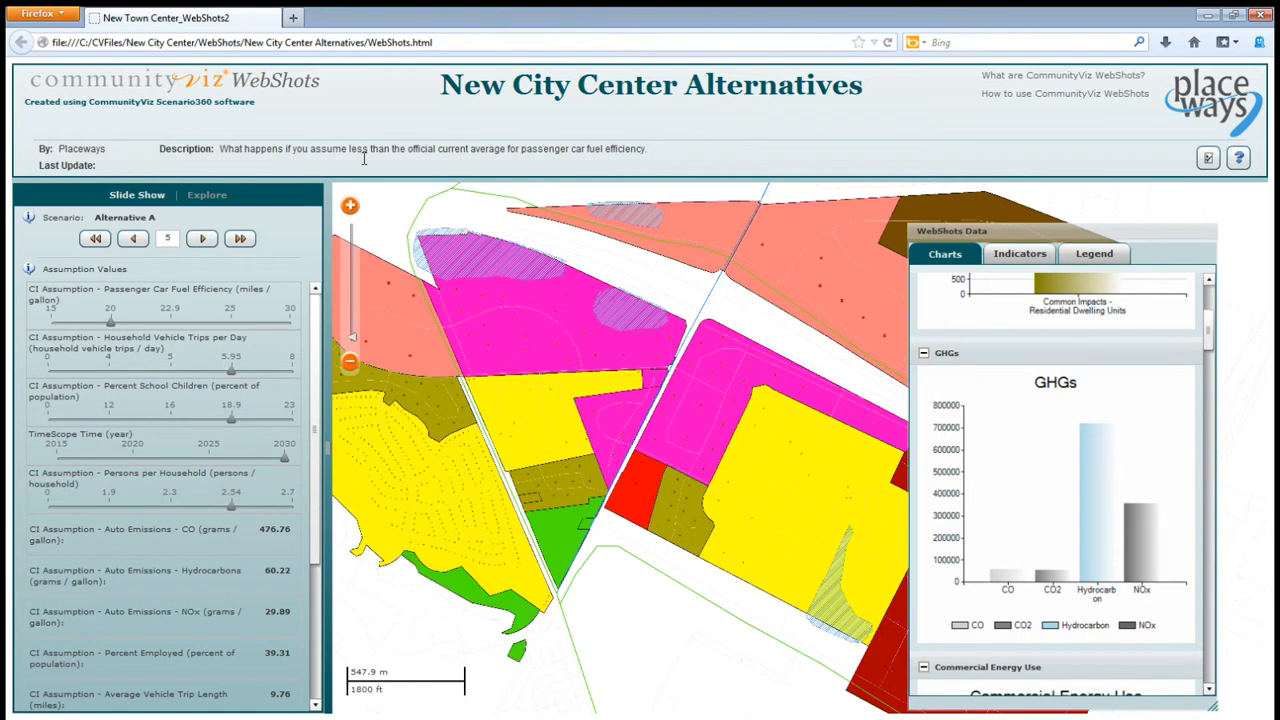
- Switch the presentation to Explore mode and show the Alternative B scenario
click(217, 196)
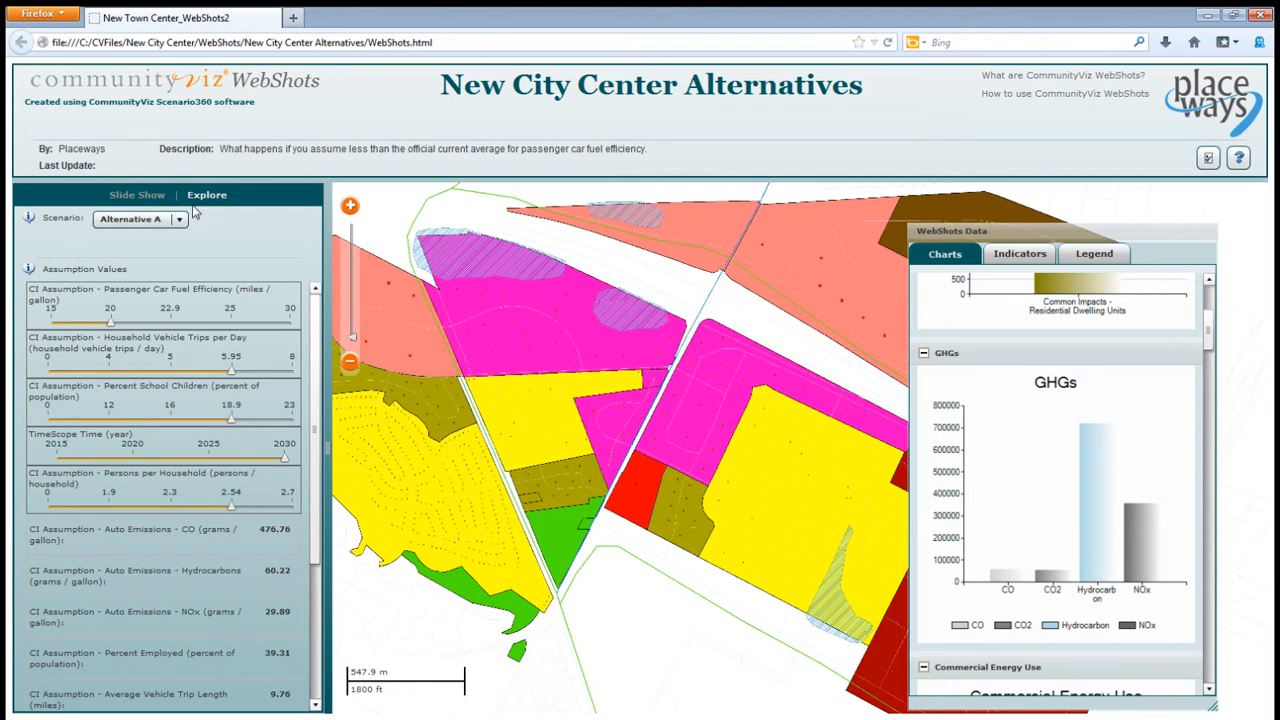
click(180, 223)
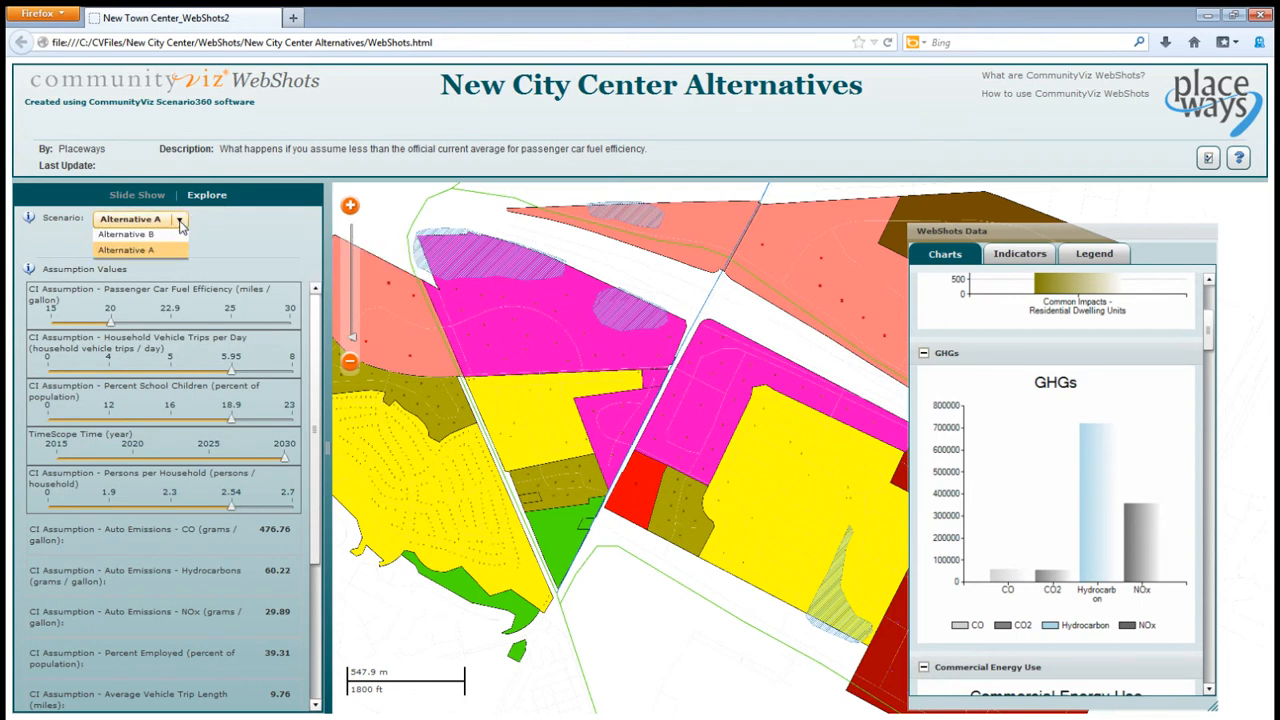
click(173, 240)
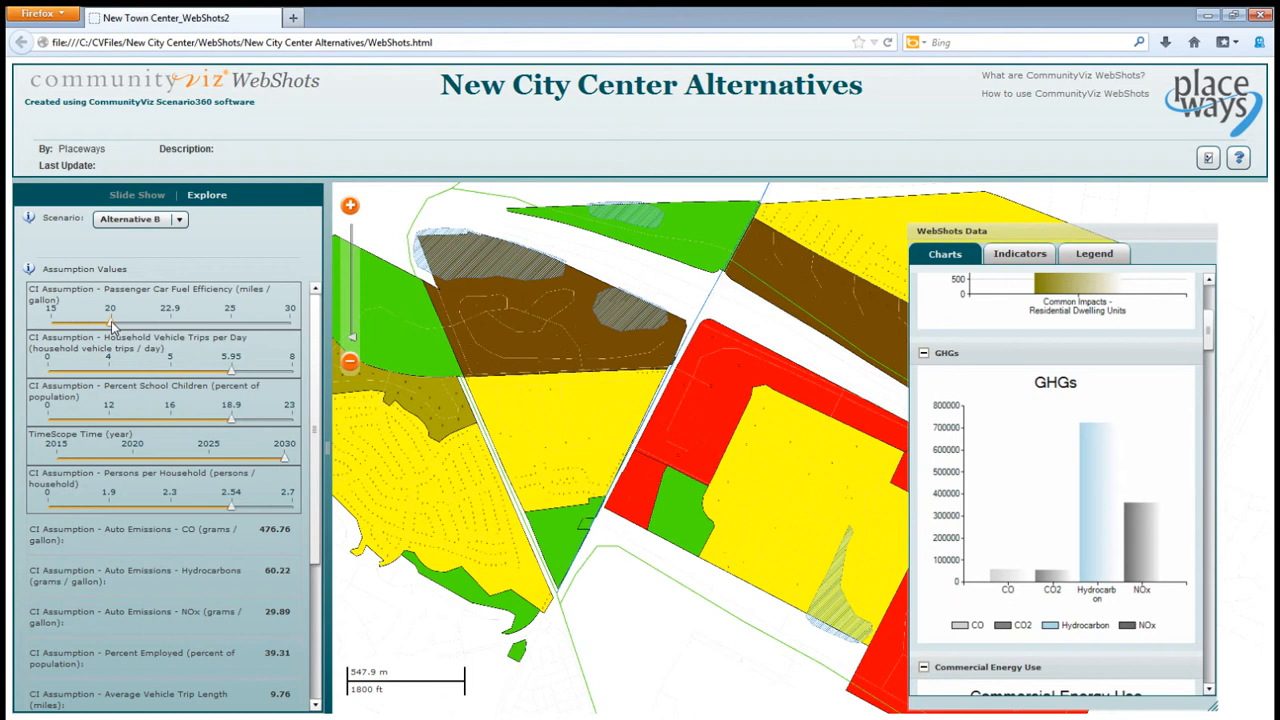
- Try a passenger car fuel efficiency of 25 miles per gallon, followed by 4 household vehicle trips per day
drag(112, 324, 231, 325)
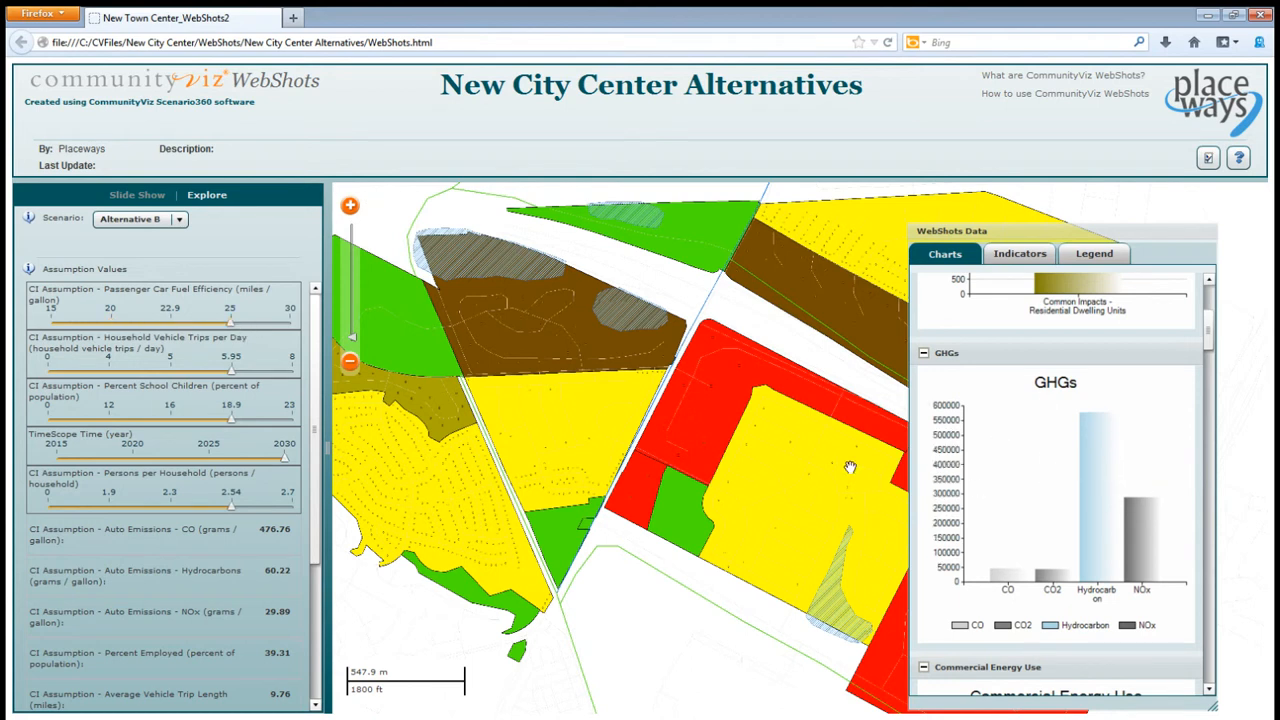
drag(231, 371, 110, 371)
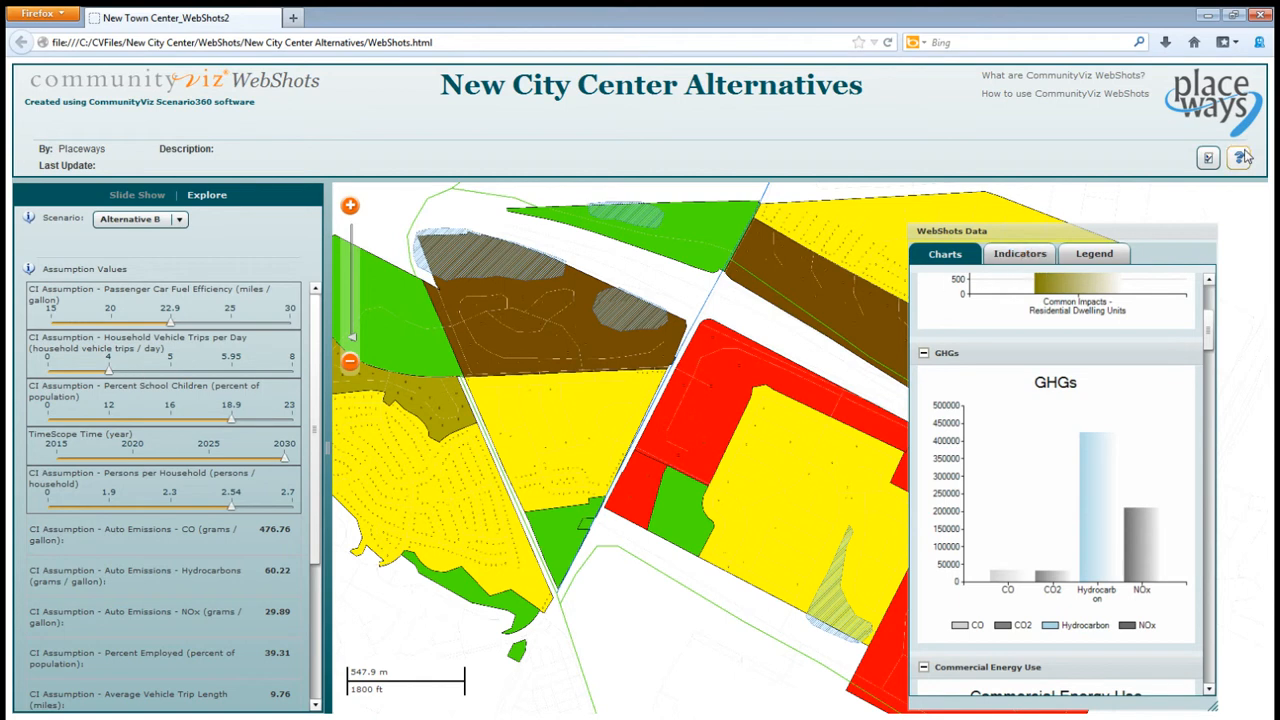
- View the New Town Center_Demo Common Impacts report, return to the WebShots page and close the report list
click(1209, 160)
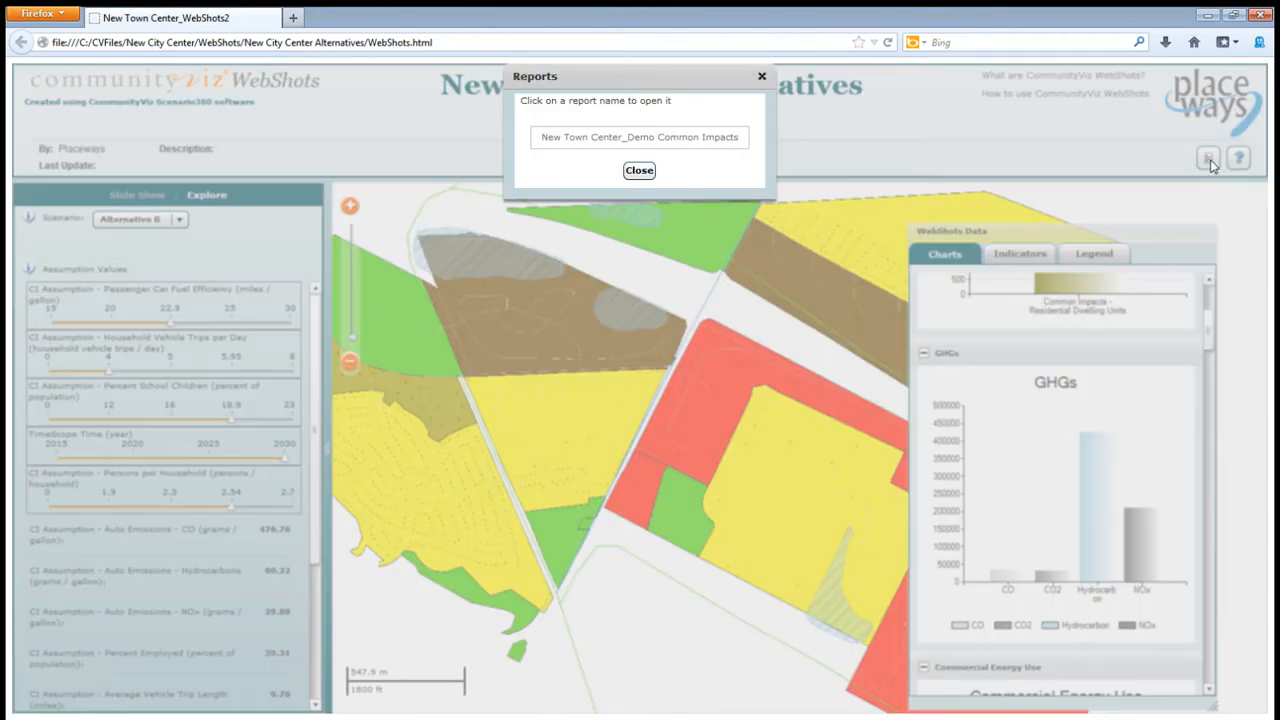
click(636, 142)
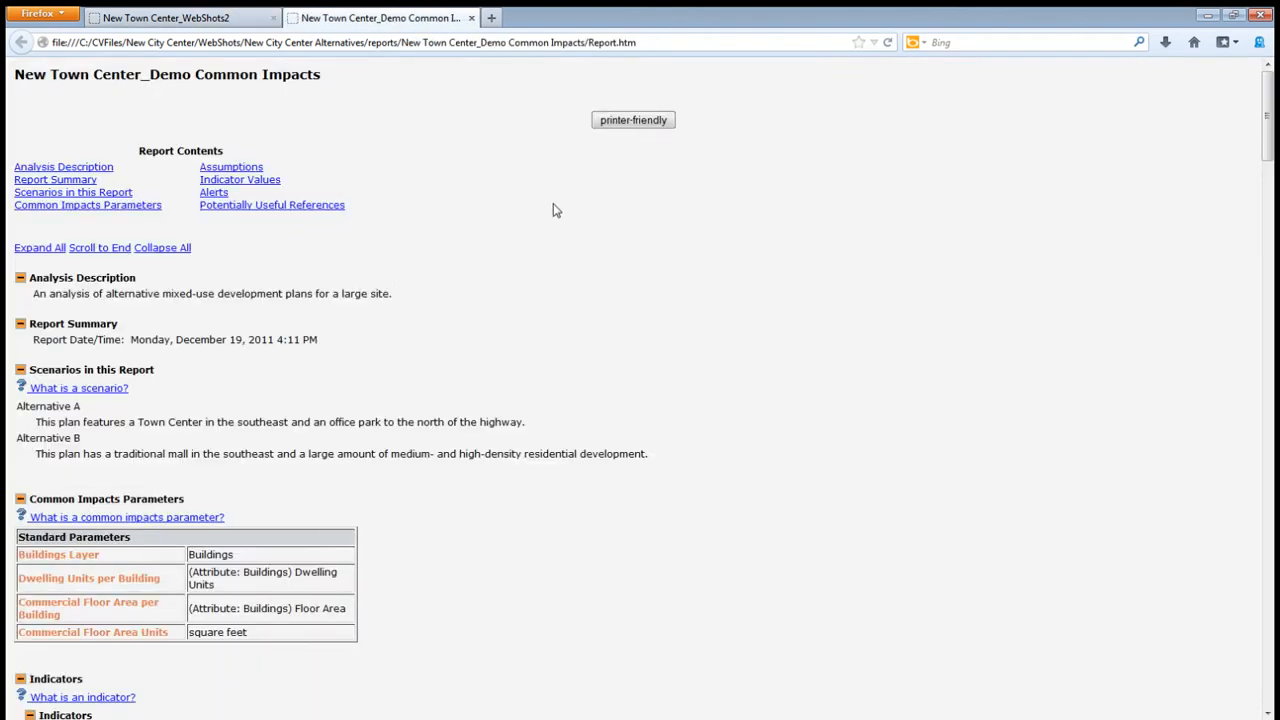
click(254, 19)
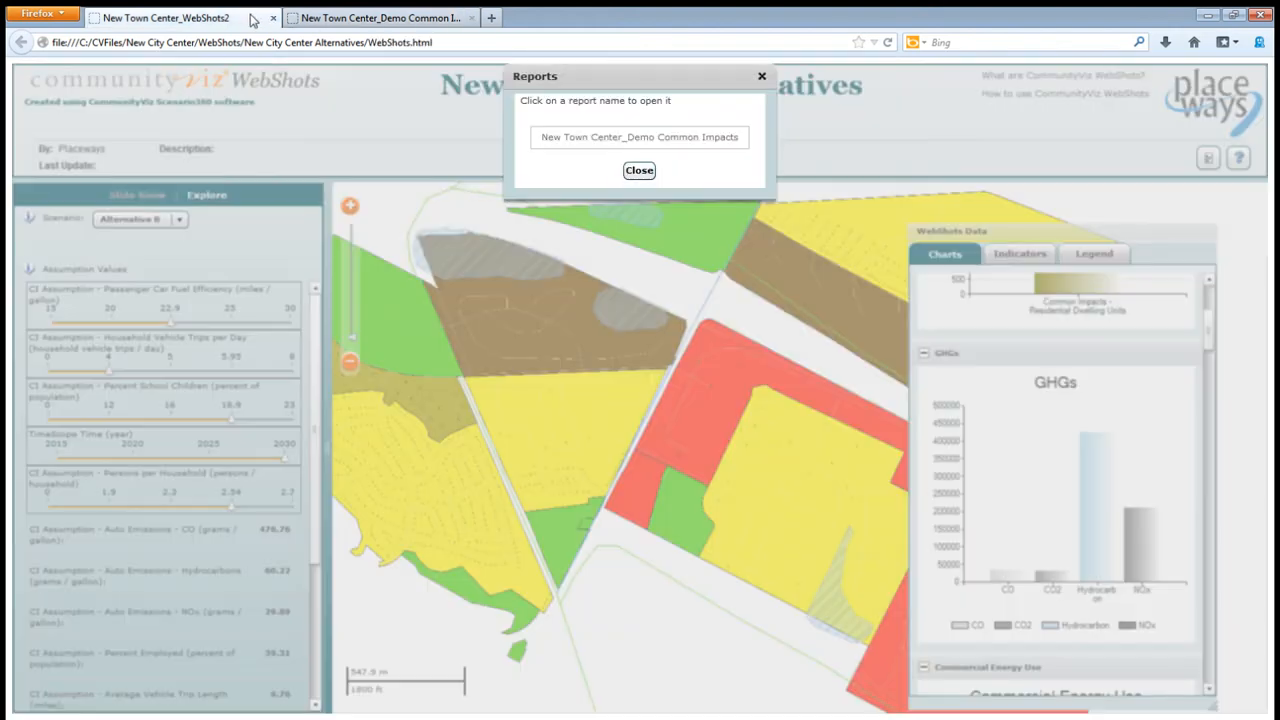
click(632, 174)
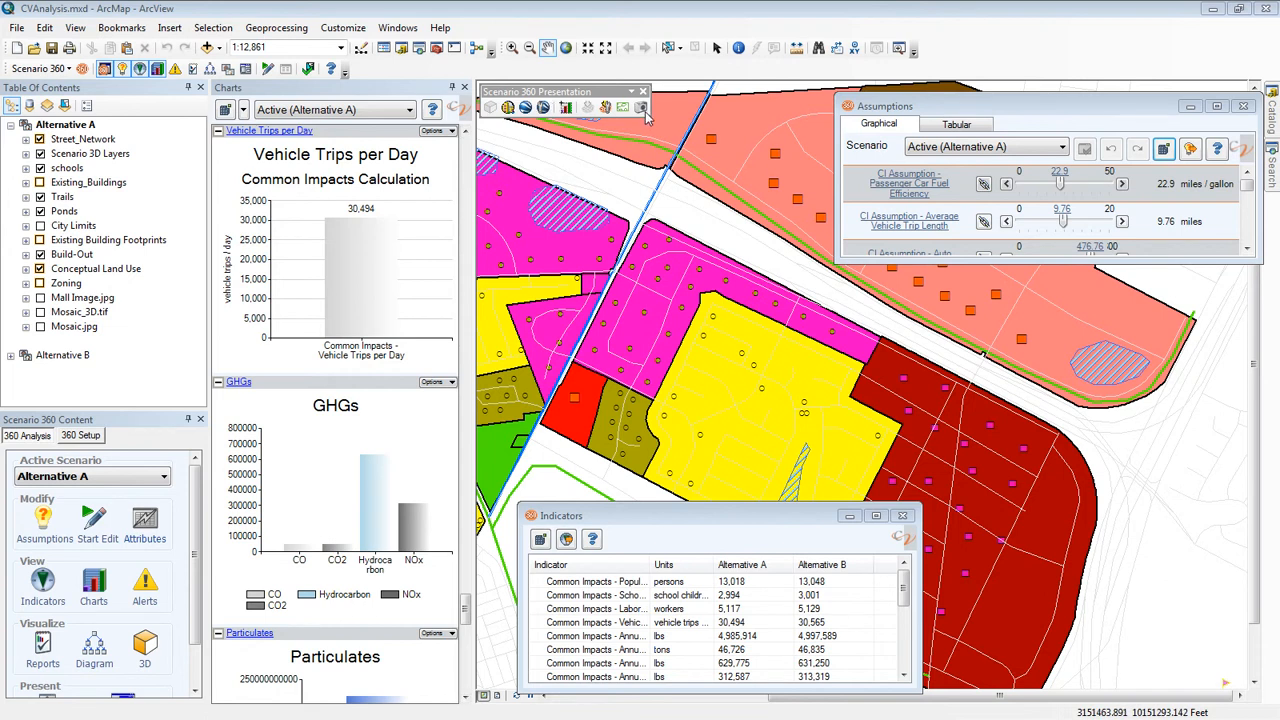
- Switch to the CVAnalysis map in ArcMap and start the Scenario 360 WebShots Wizard
click(70, 69)
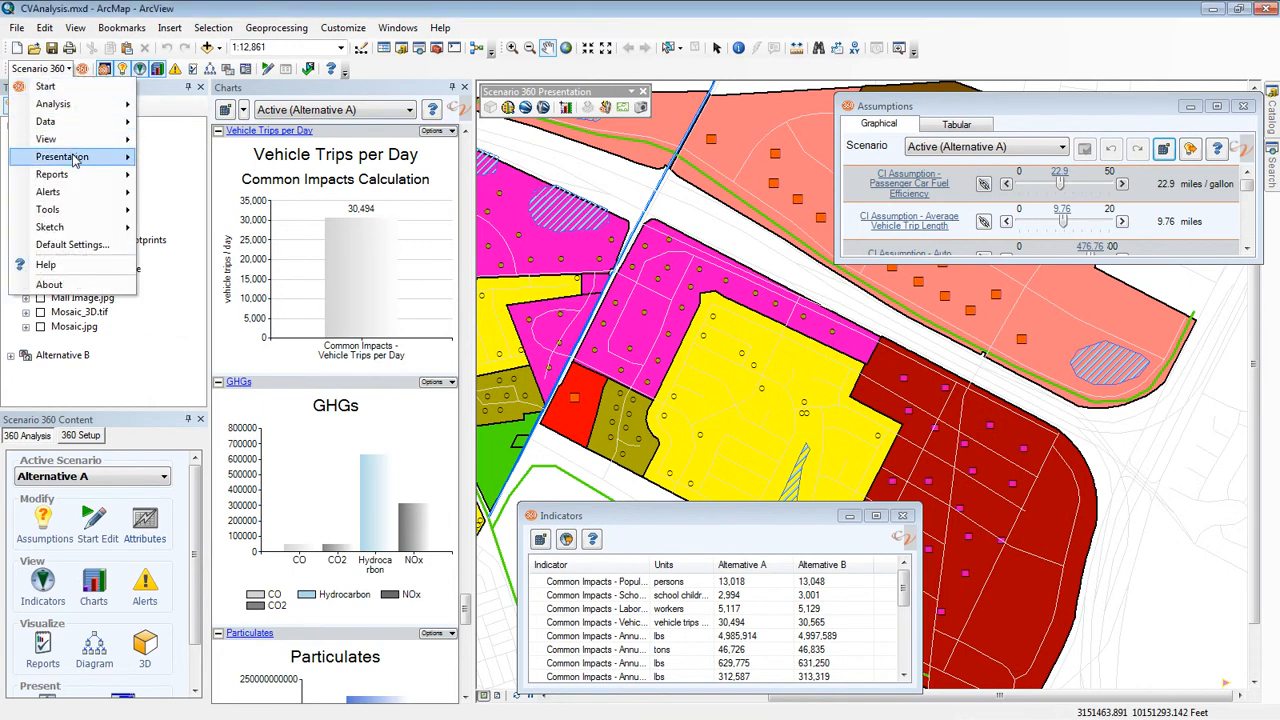
mouse_move(75, 160)
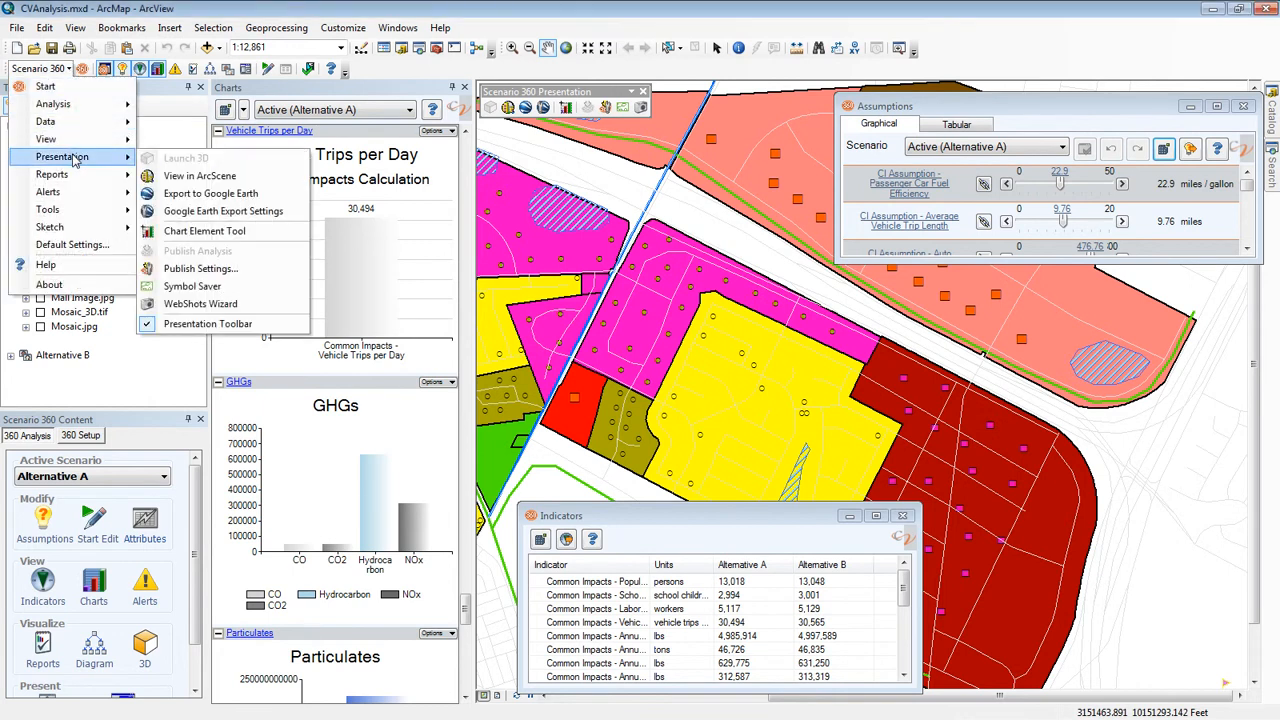
click(201, 304)
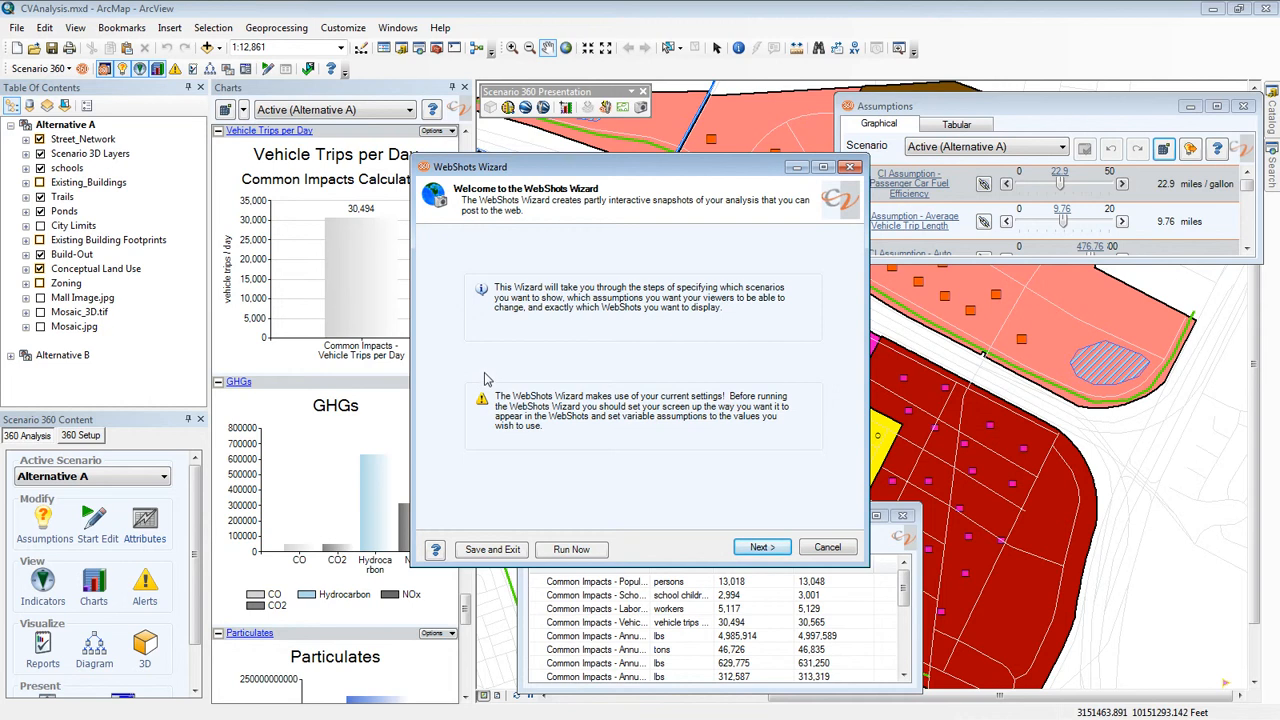
- Keep the preset scenarios and variable assumptions in the WebShots Wizard and accept the list of affected components
click(759, 549)
click(759, 549)
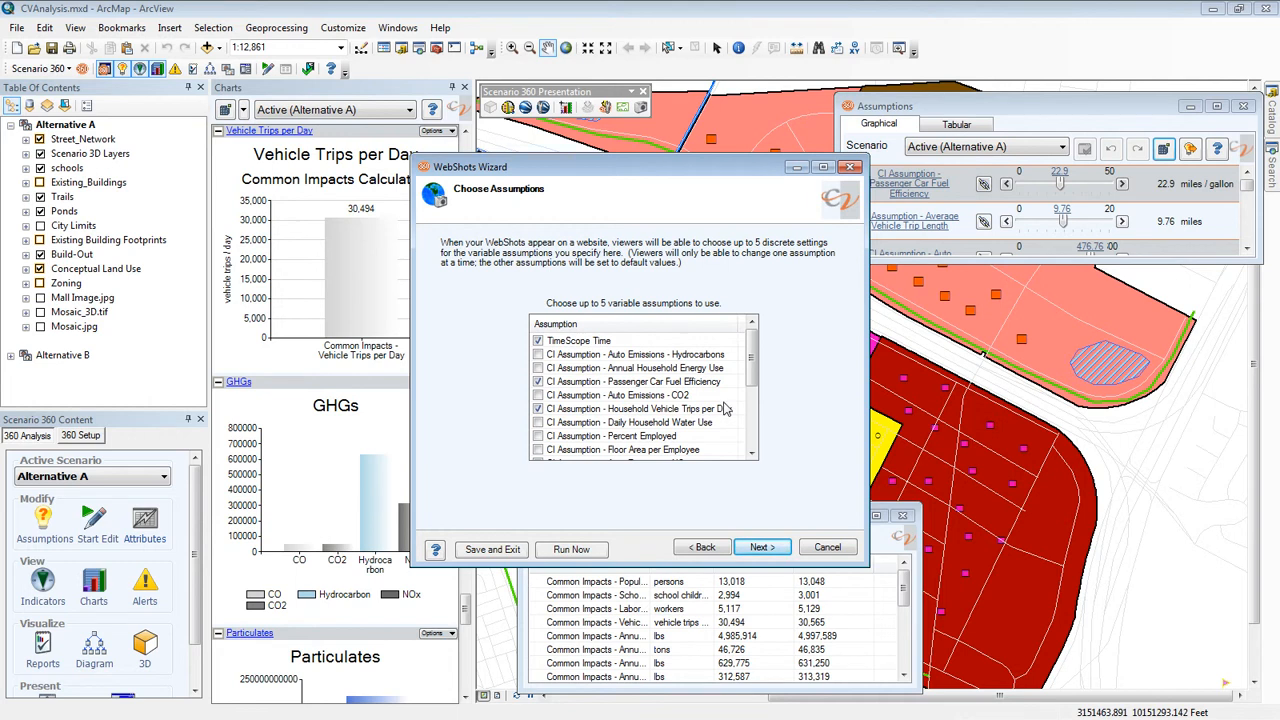
click(751, 548)
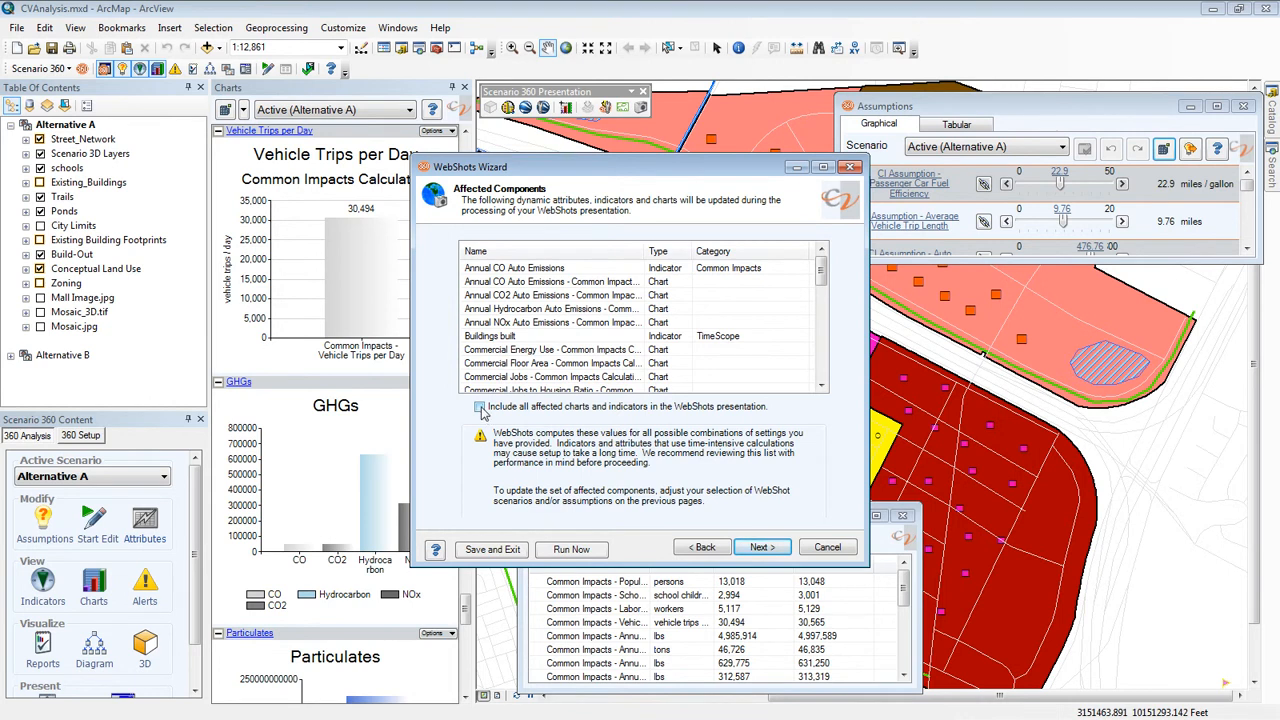
click(760, 548)
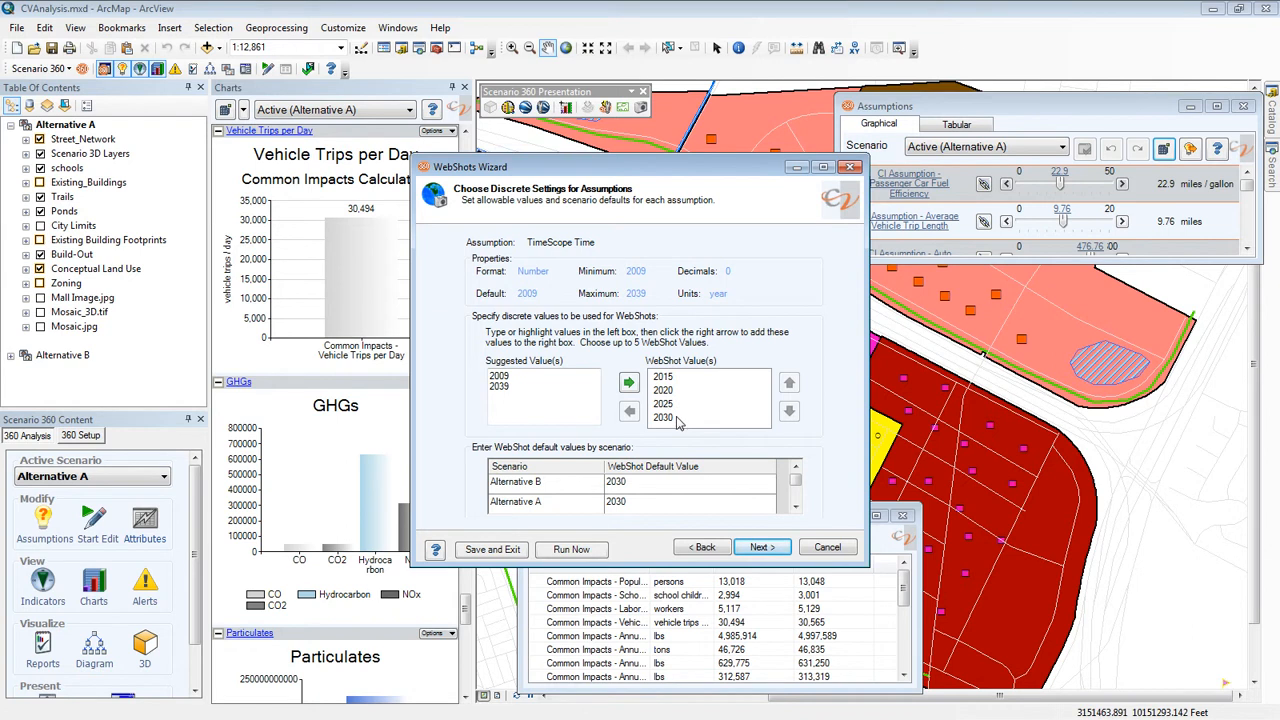
- Accept the preset discrete values and scenario defaults for each of the five variable assumptions
click(760, 548)
click(758, 550)
click(758, 551)
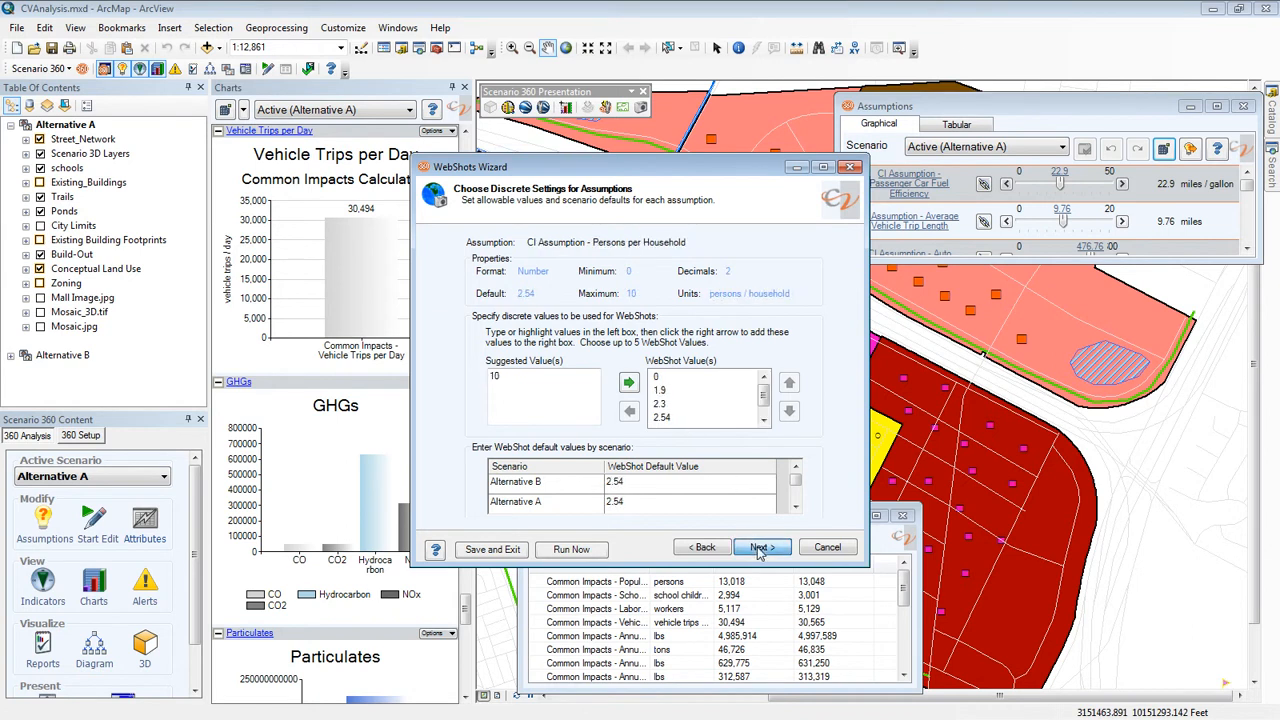
click(758, 551)
click(758, 552)
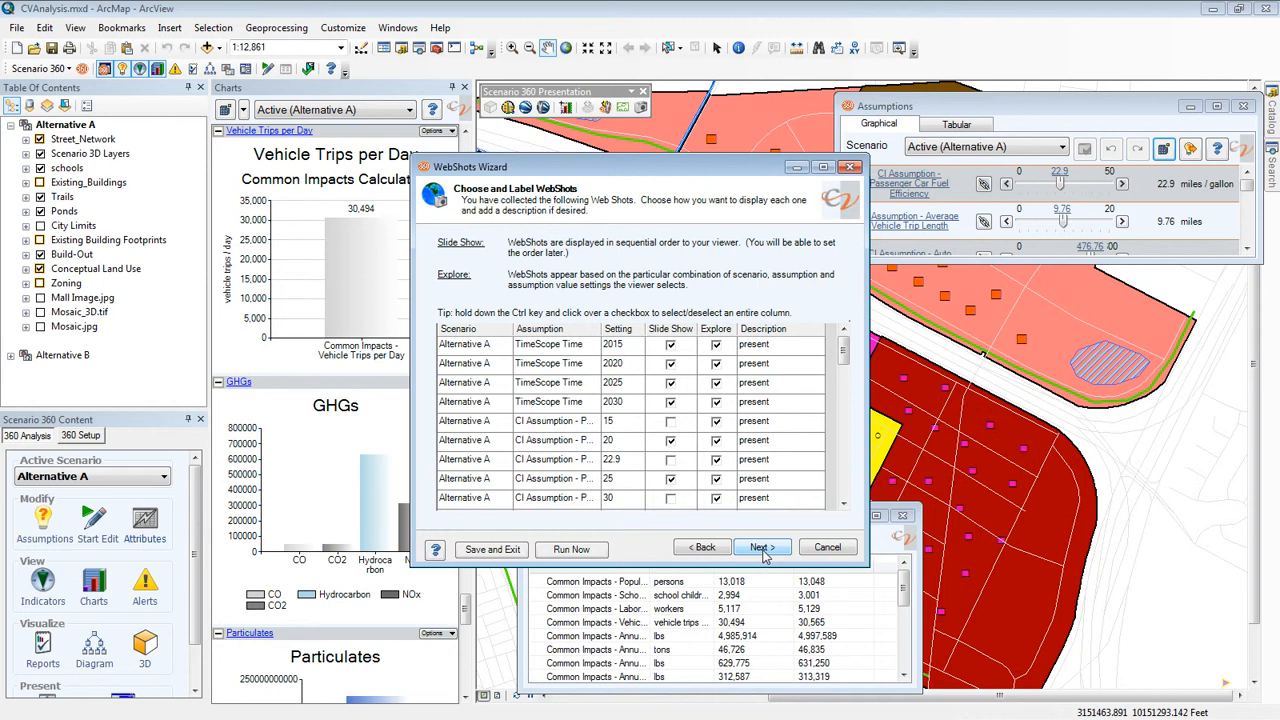
- Accept the WebShots chosen for Slide Show and Explore display and keep the existing slide order
click(763, 550)
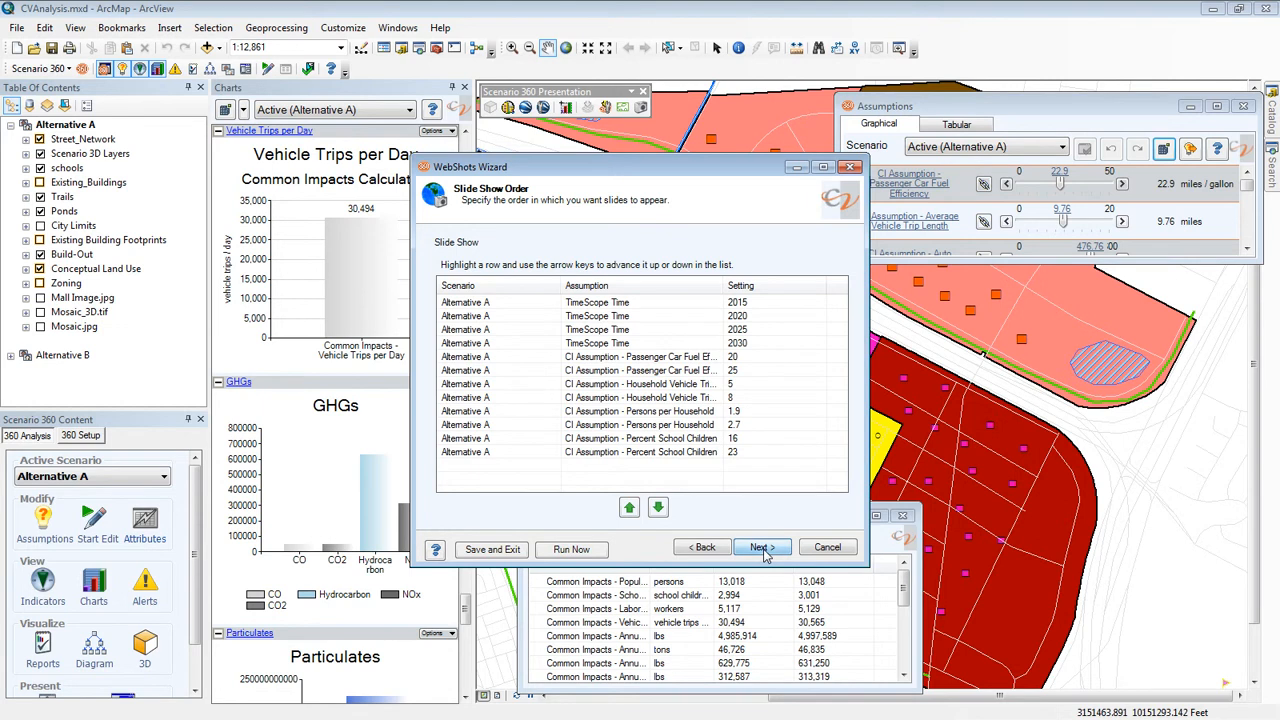
click(763, 550)
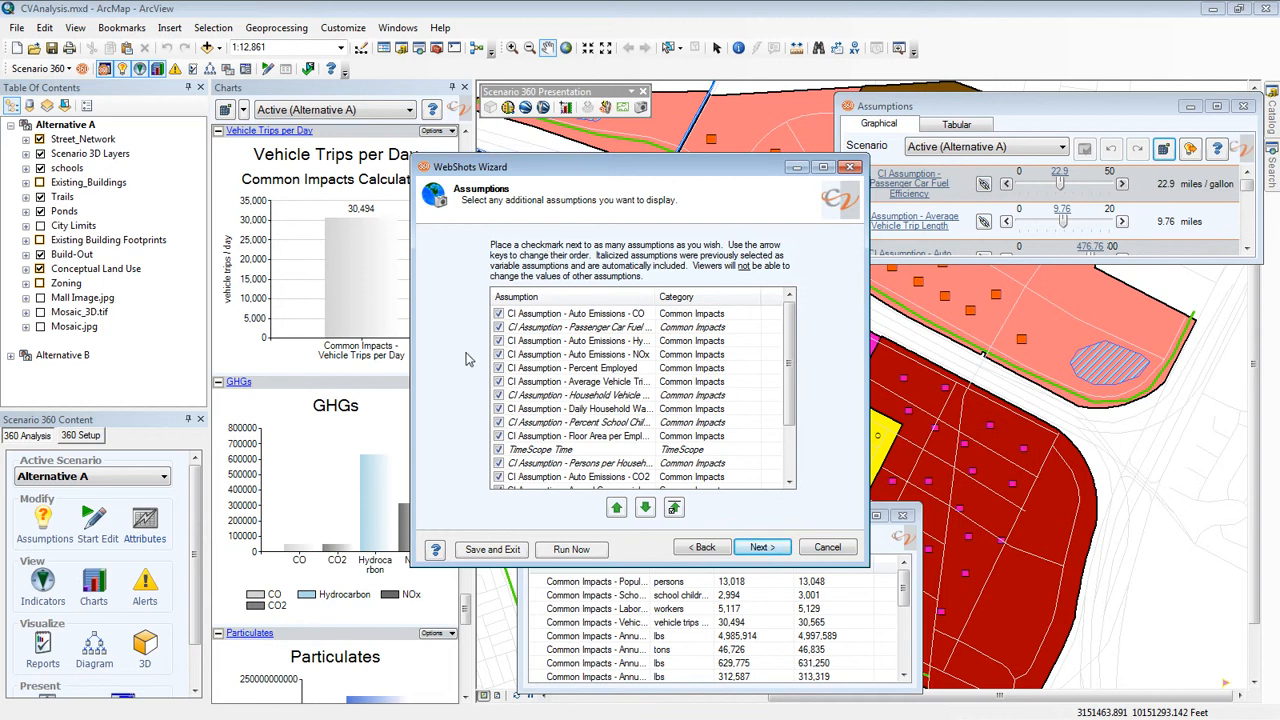
- Keep the current selections of additional assumptions, indicators and charts for the WebShots presentation
click(764, 552)
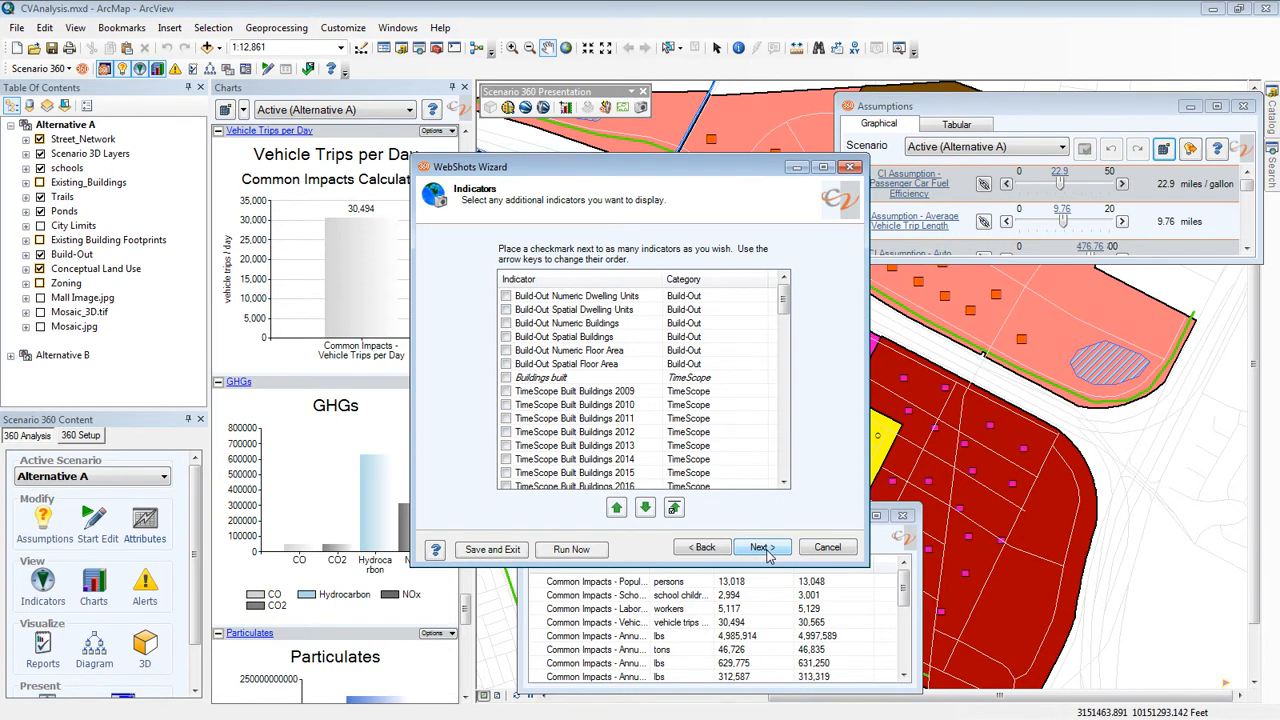
click(766, 552)
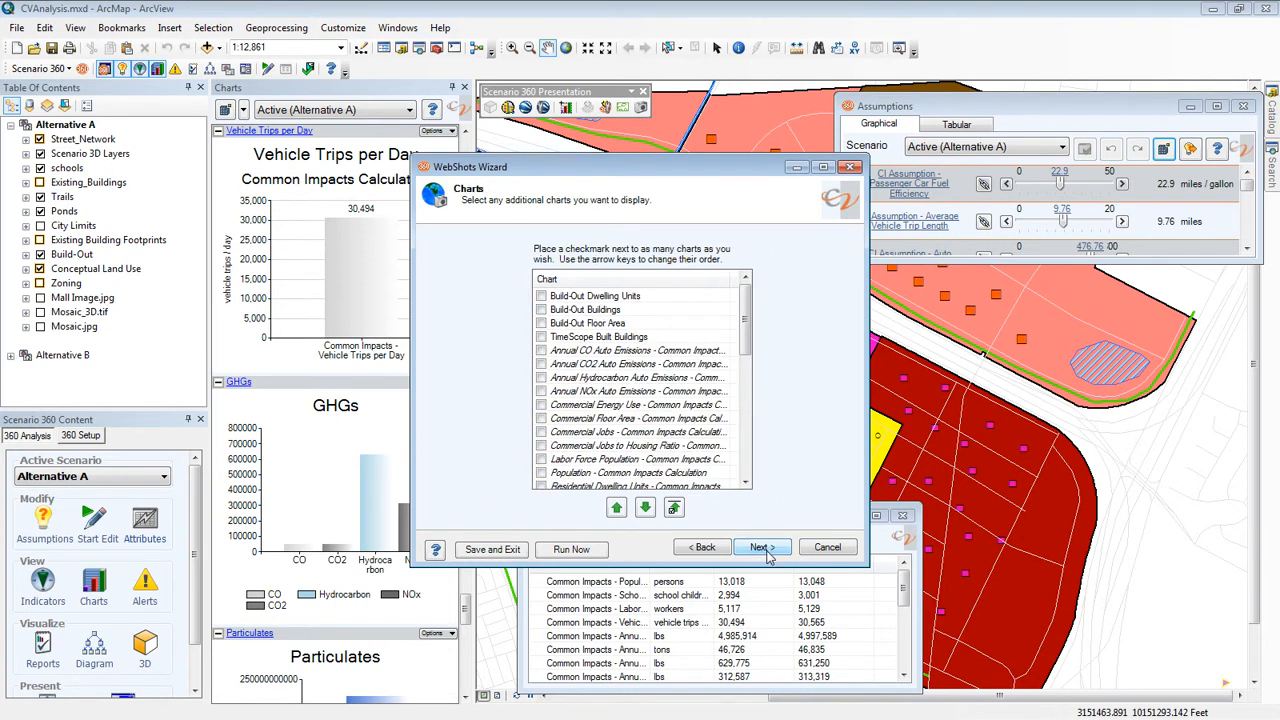
click(762, 549)
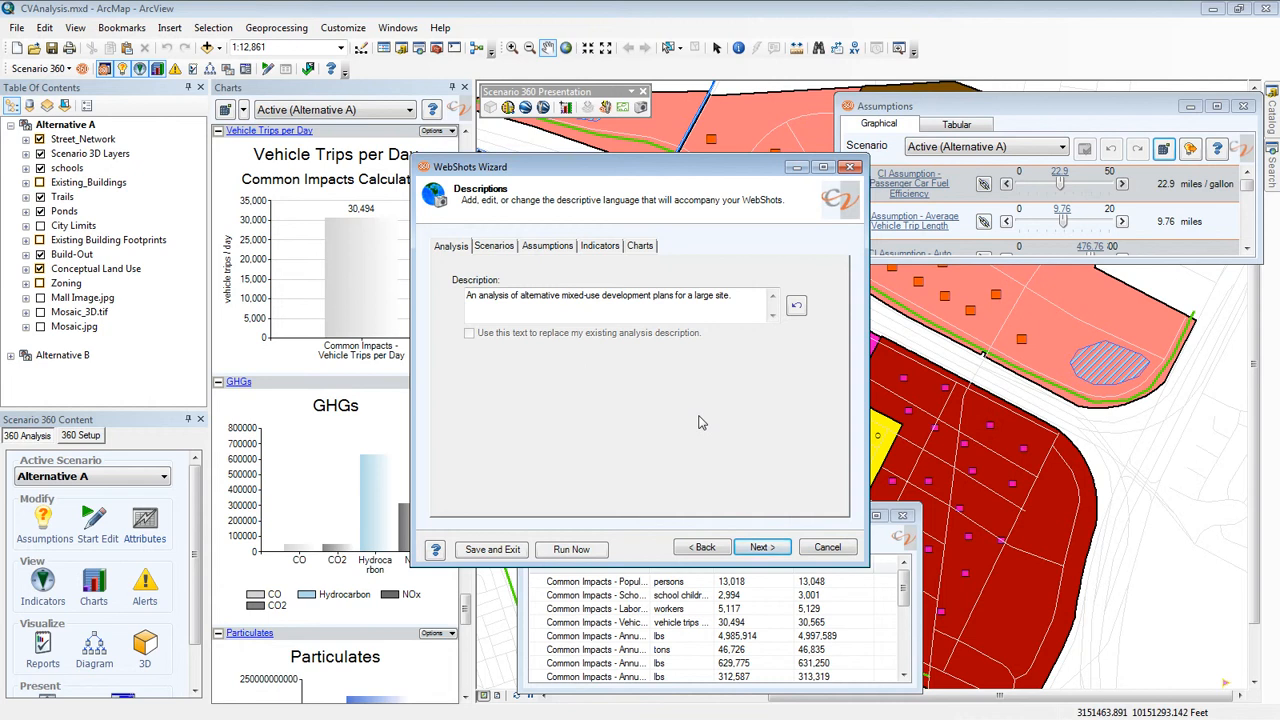
- Review the scenario and assumption descriptions and keep the link to the New Town Center_Demo Common Impacts report
click(487, 251)
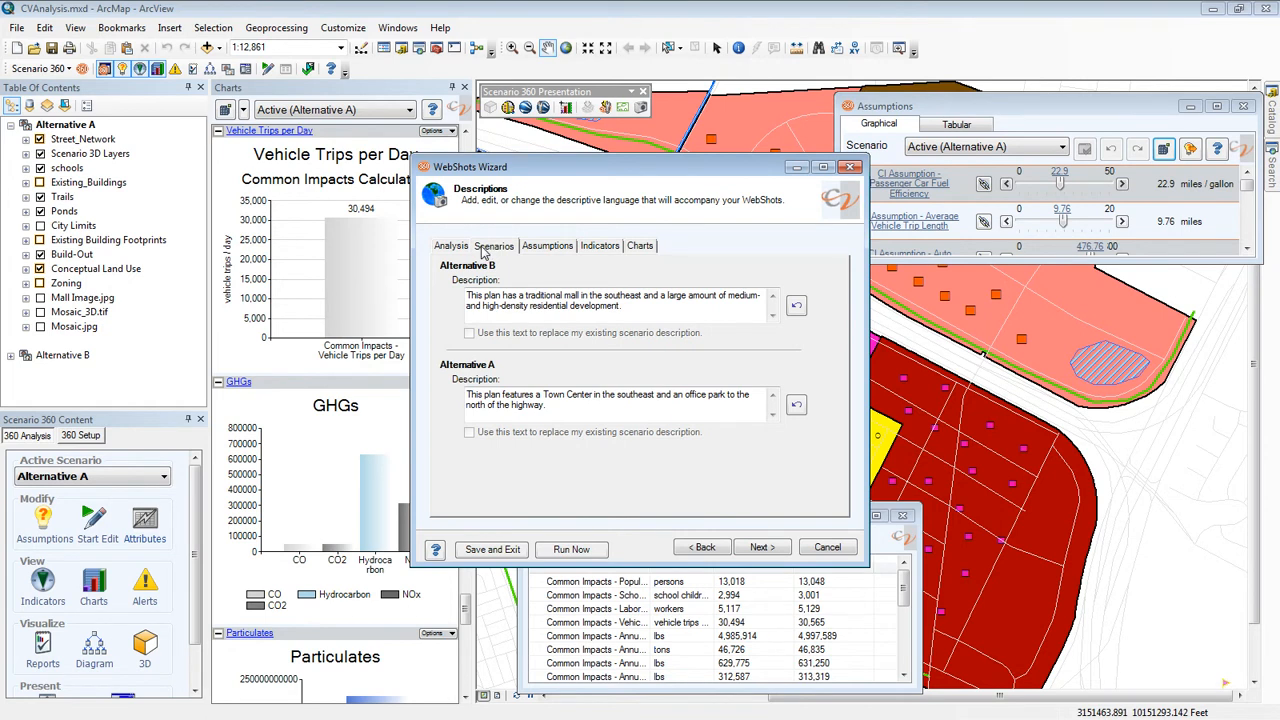
click(548, 250)
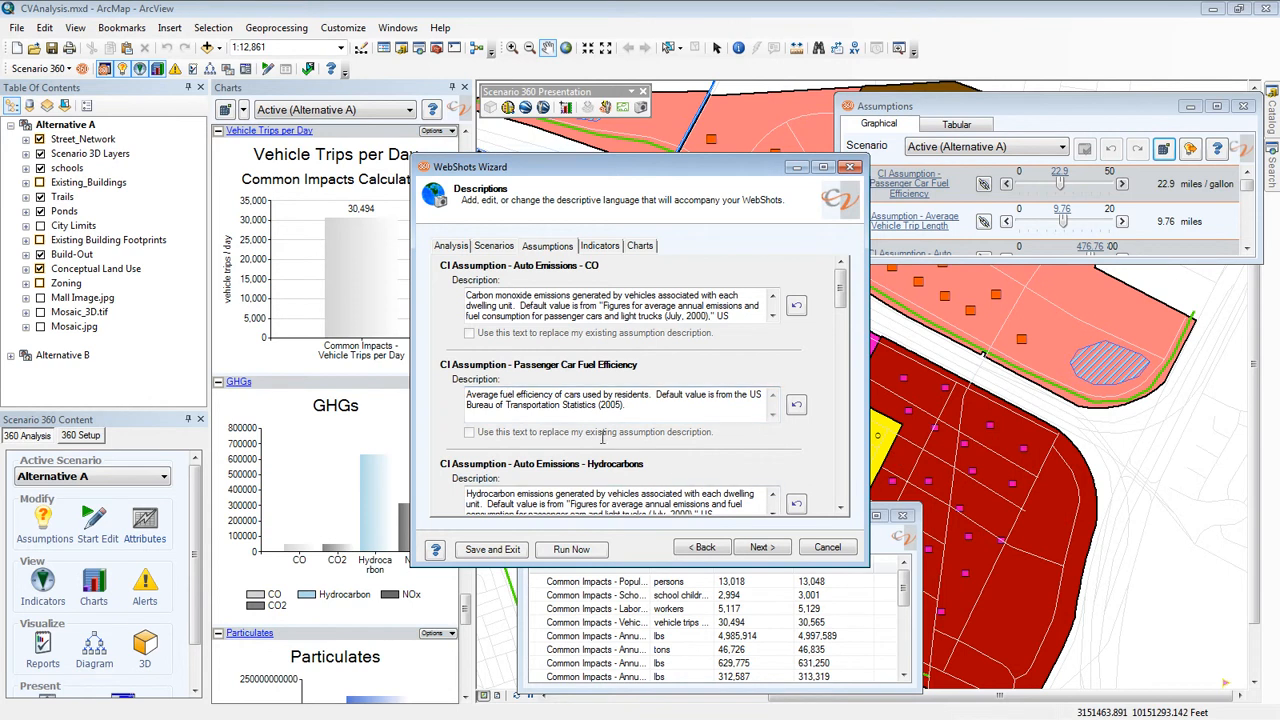
click(762, 548)
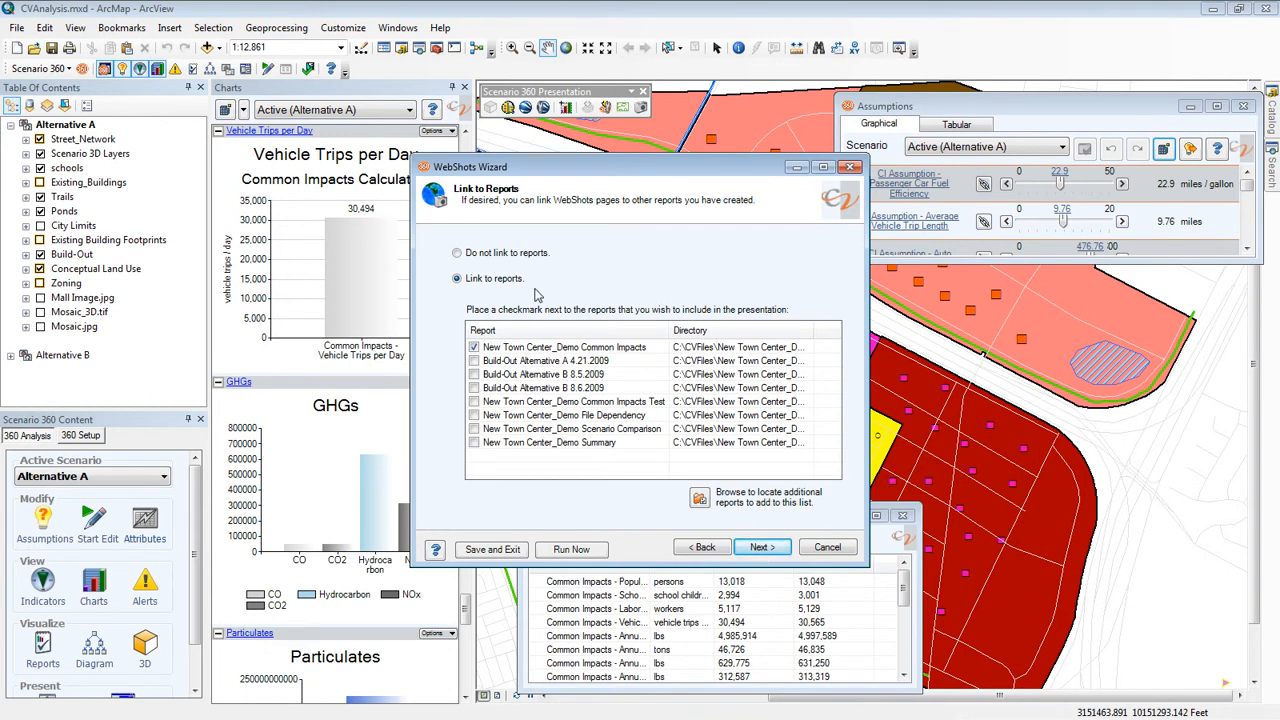
click(760, 548)
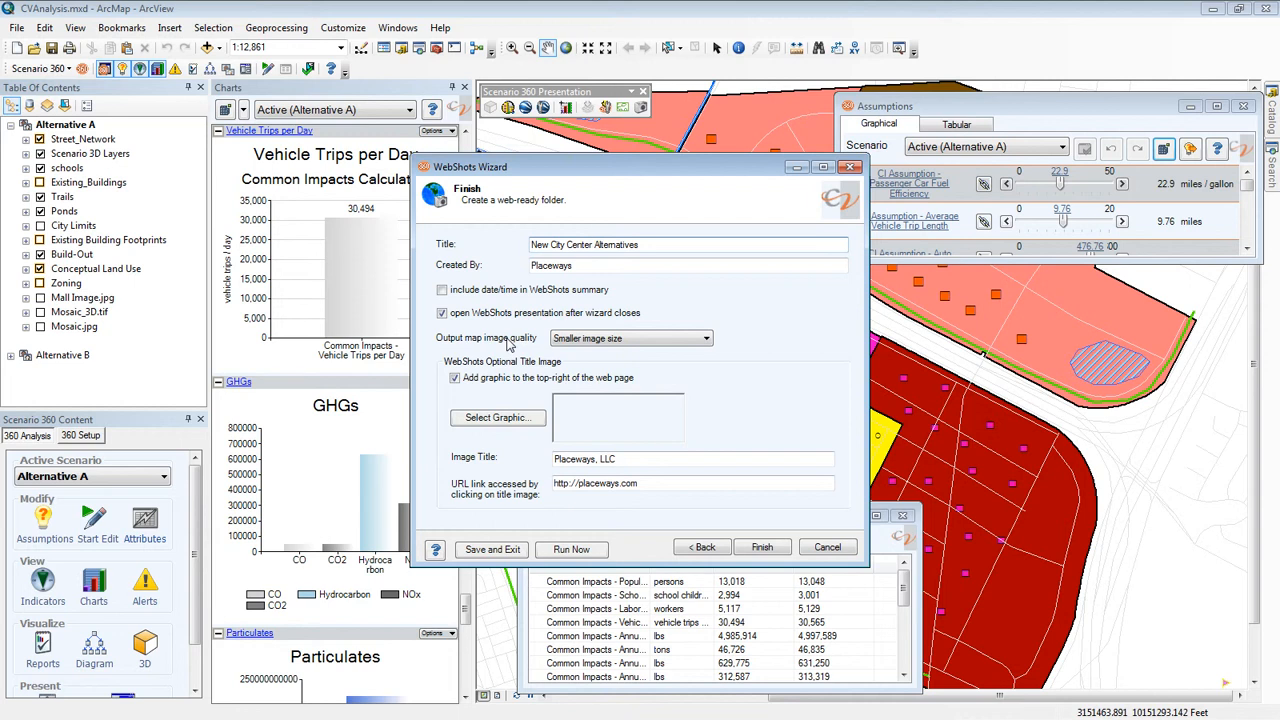
- Keep the output map image quality at Smaller image size and finish the wizard to create the web-ready folder
click(705, 339)
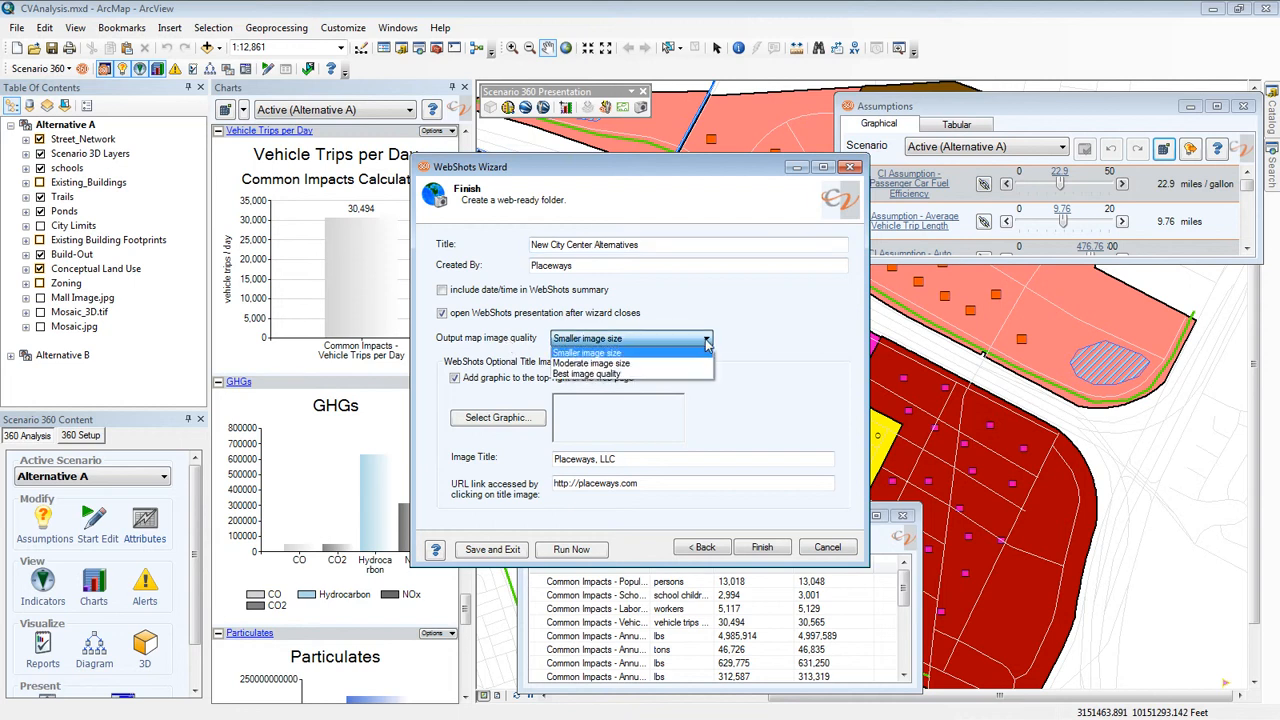
click(707, 343)
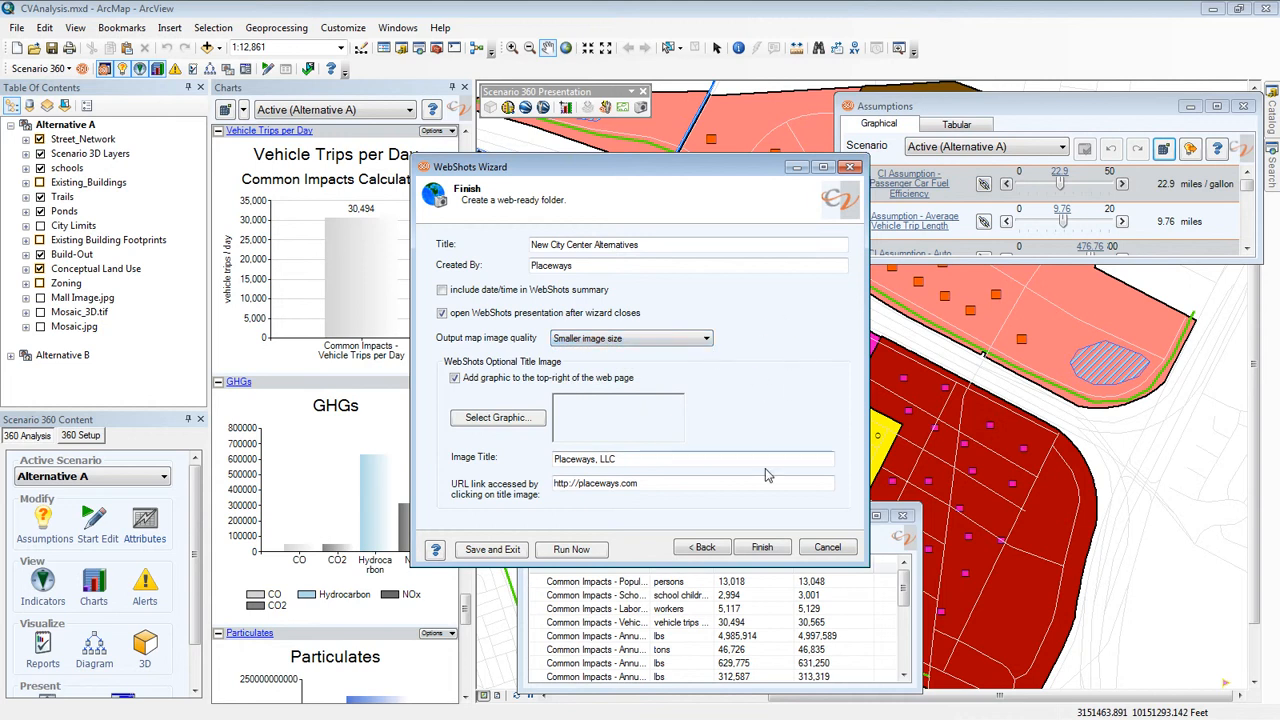
click(764, 547)
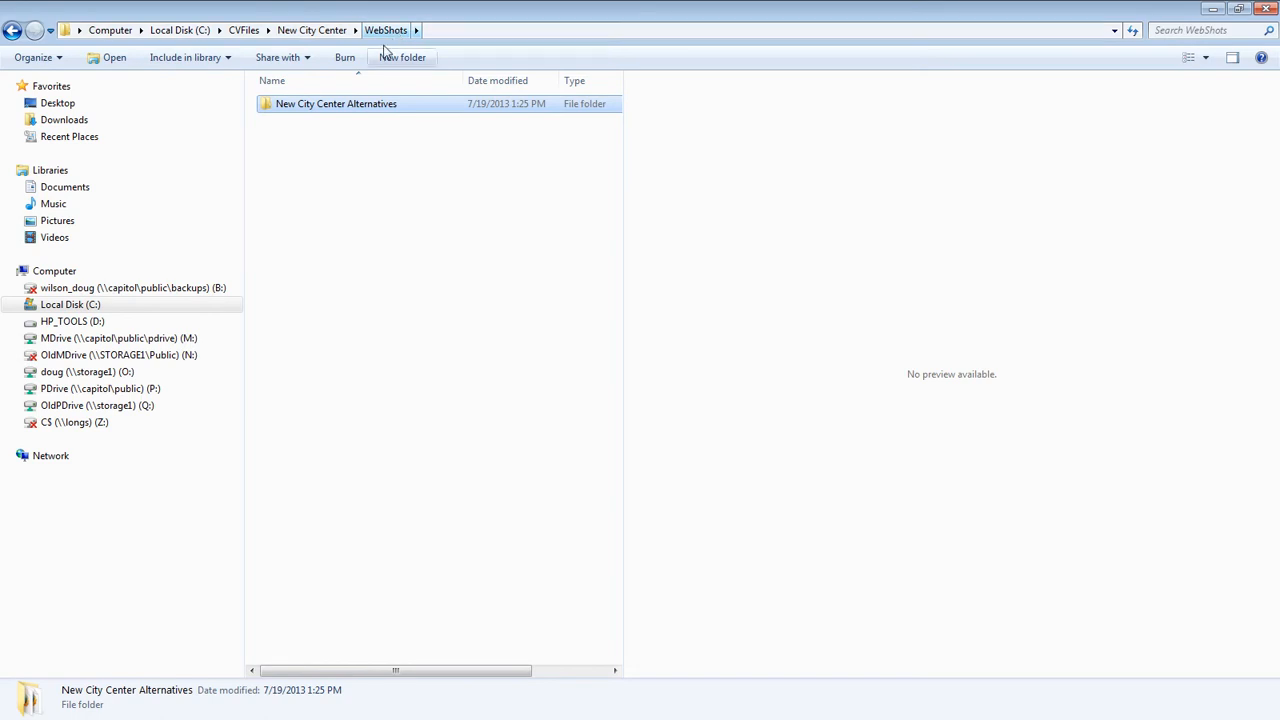
- Look at the contents of the New City Center Alternatives folder and return to the parent WebShots folder
double_click(366, 112)
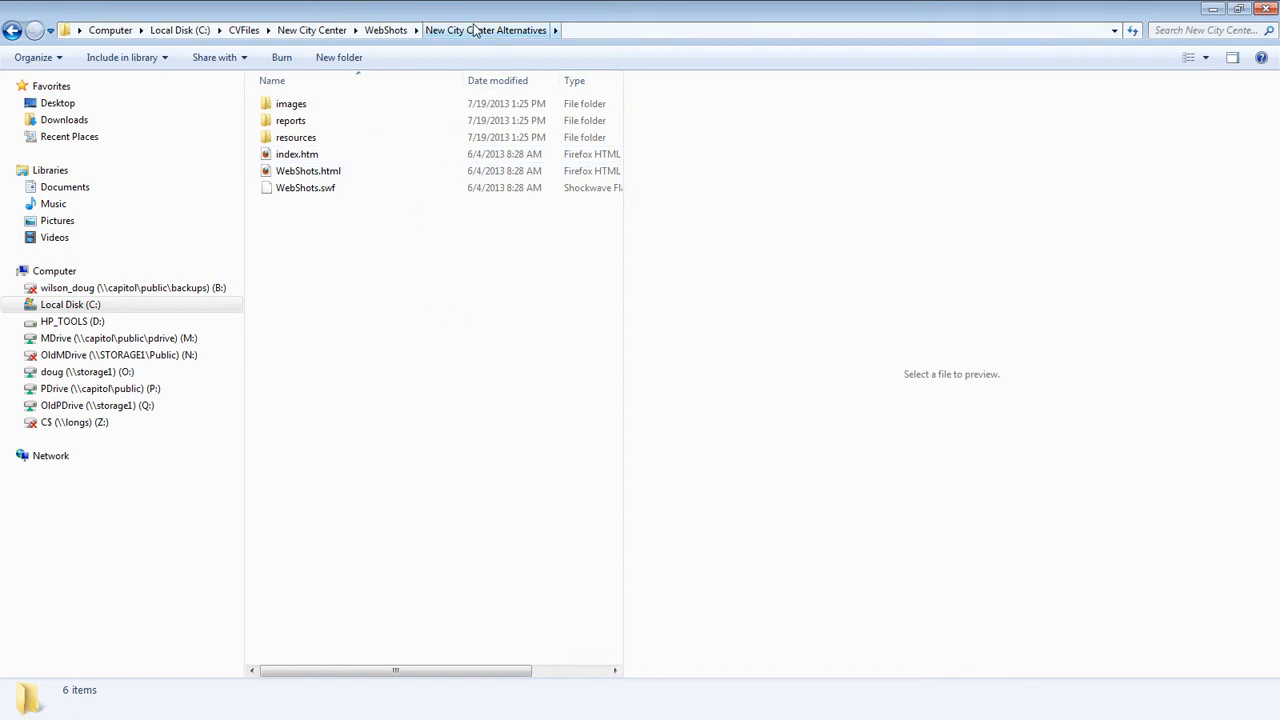
click(390, 31)
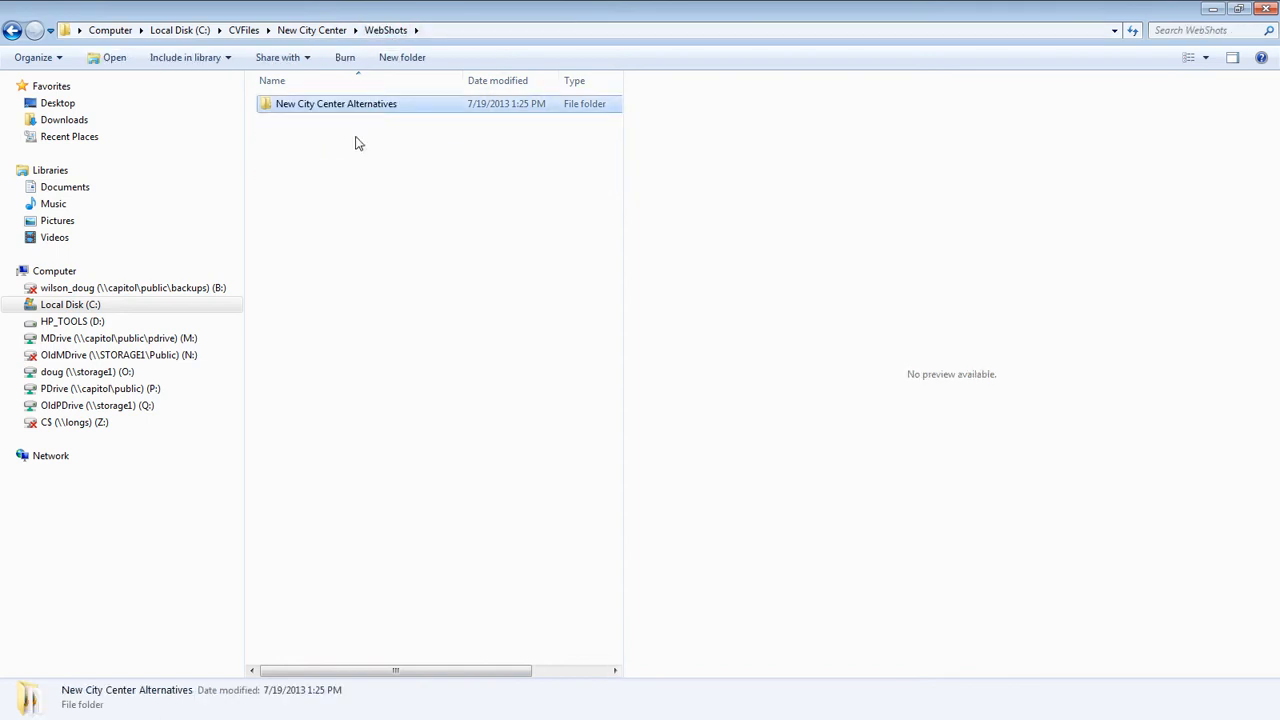